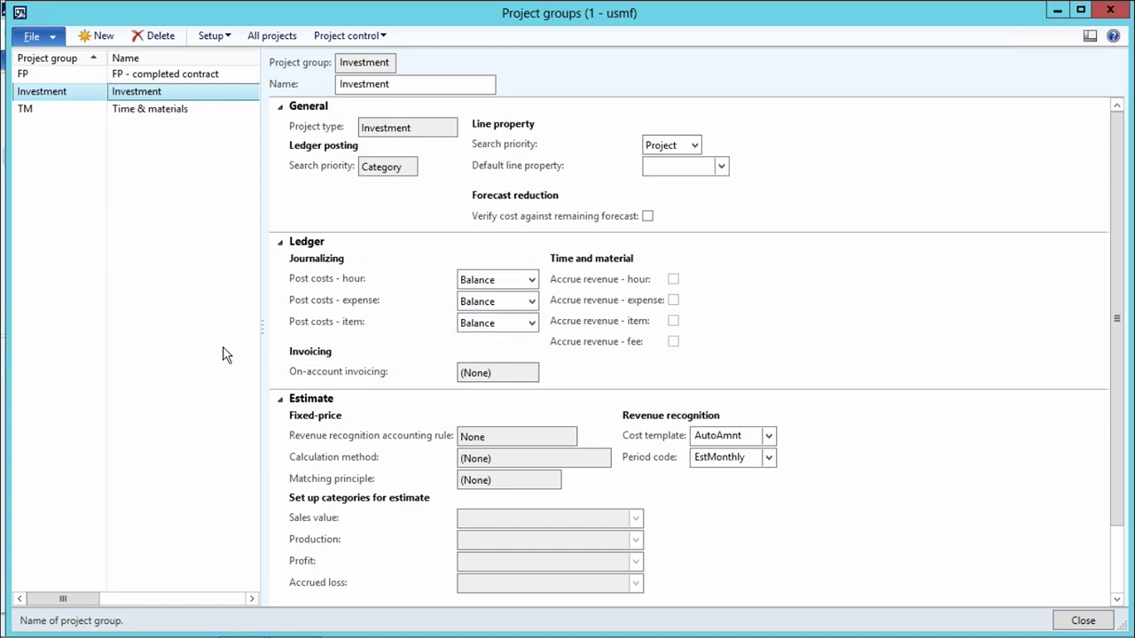
Step: Close the project groups form and review the ledger posting cost accounts for Cost - item and WIP - cost value
{"action": "left_click", "coordinate": [1085, 621]}
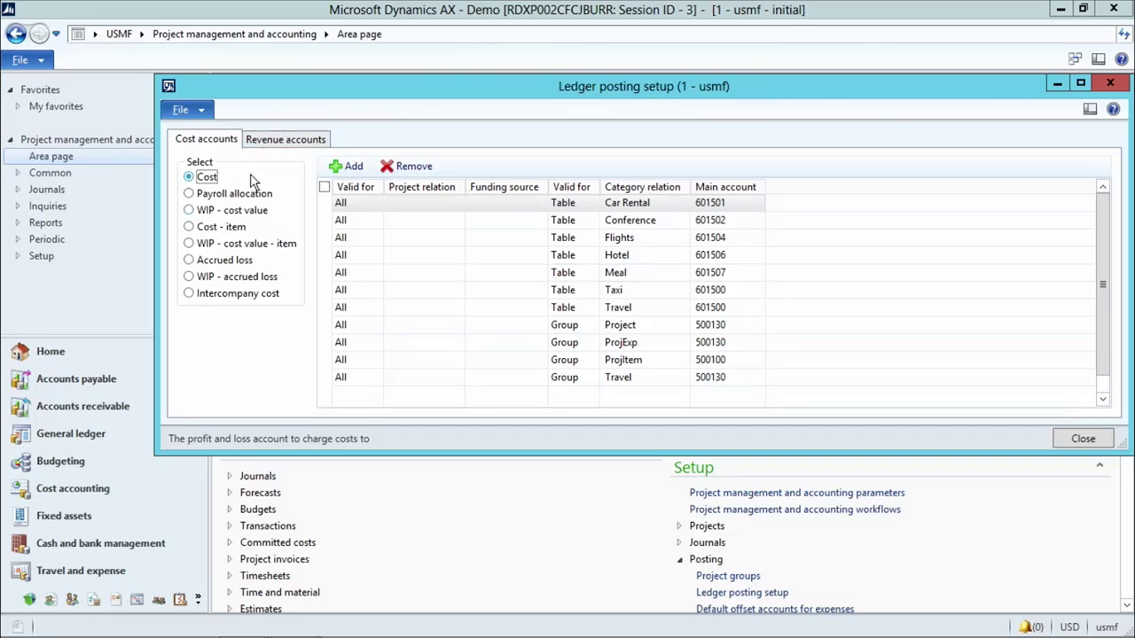
{"action": "left_click", "coordinate": [206, 230]}
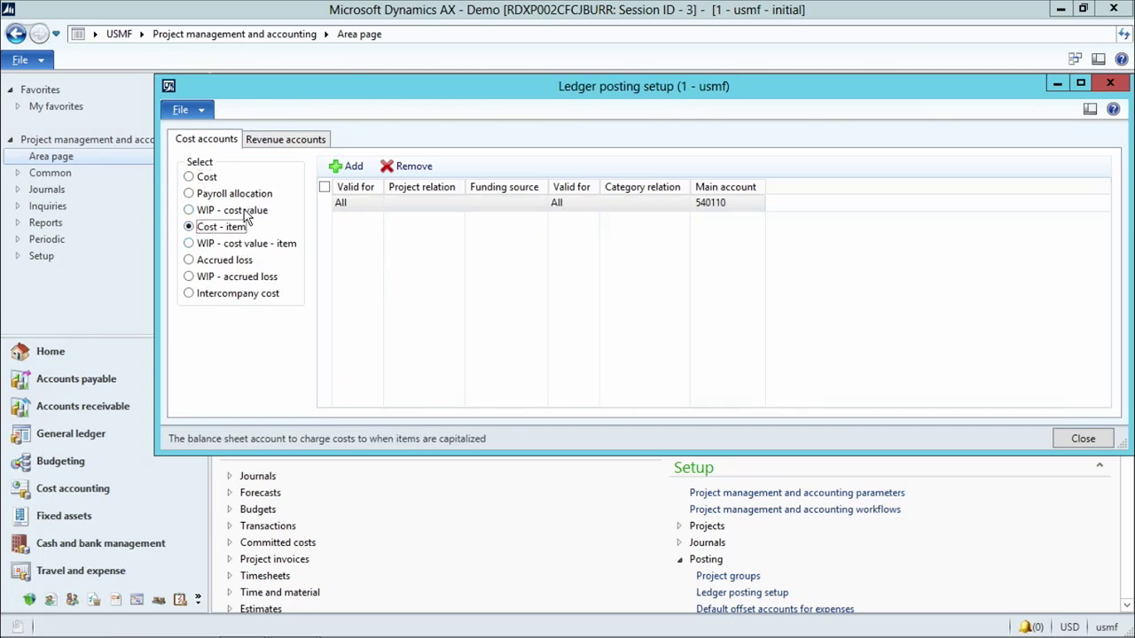
{"action": "left_click", "coordinate": [190, 212]}
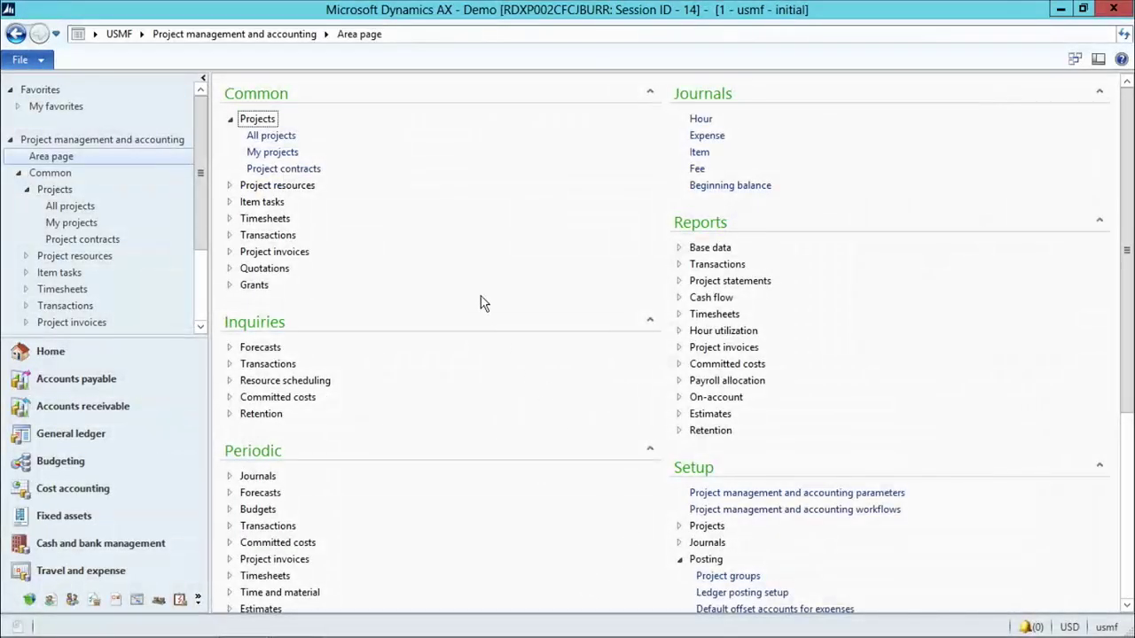
Step: Start a new project from the list of all projects and name it New asset
{"action": "left_click", "coordinate": [275, 139]}
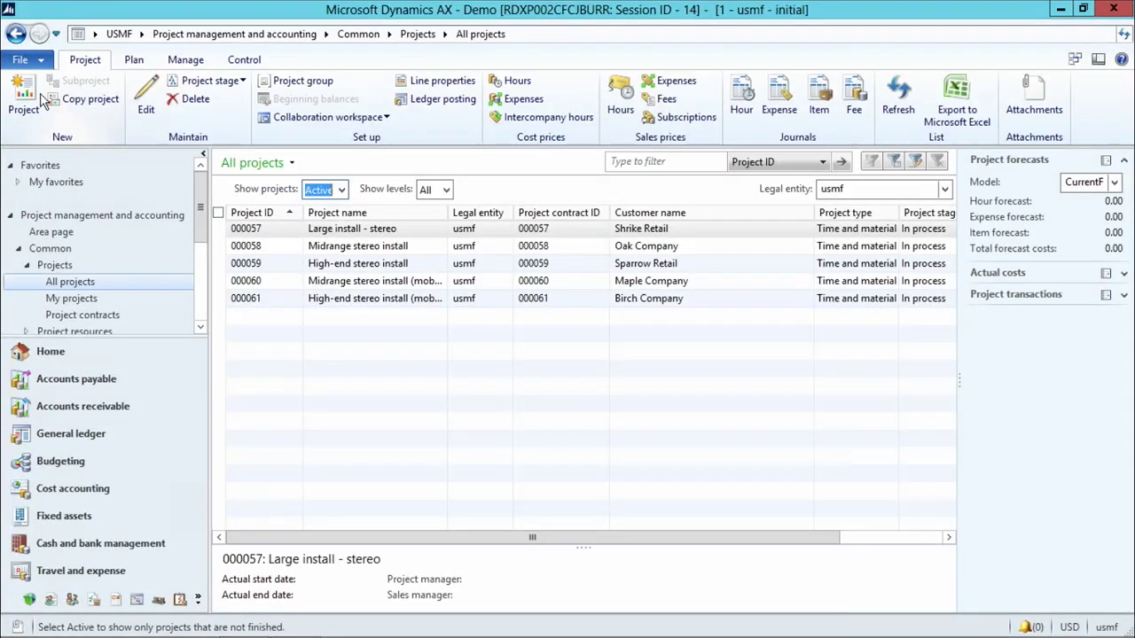
{"action": "left_click", "coordinate": [24, 96]}
{"action": "left_click", "coordinate": [342, 261]}
{"action": "type", "text": "New ase"}
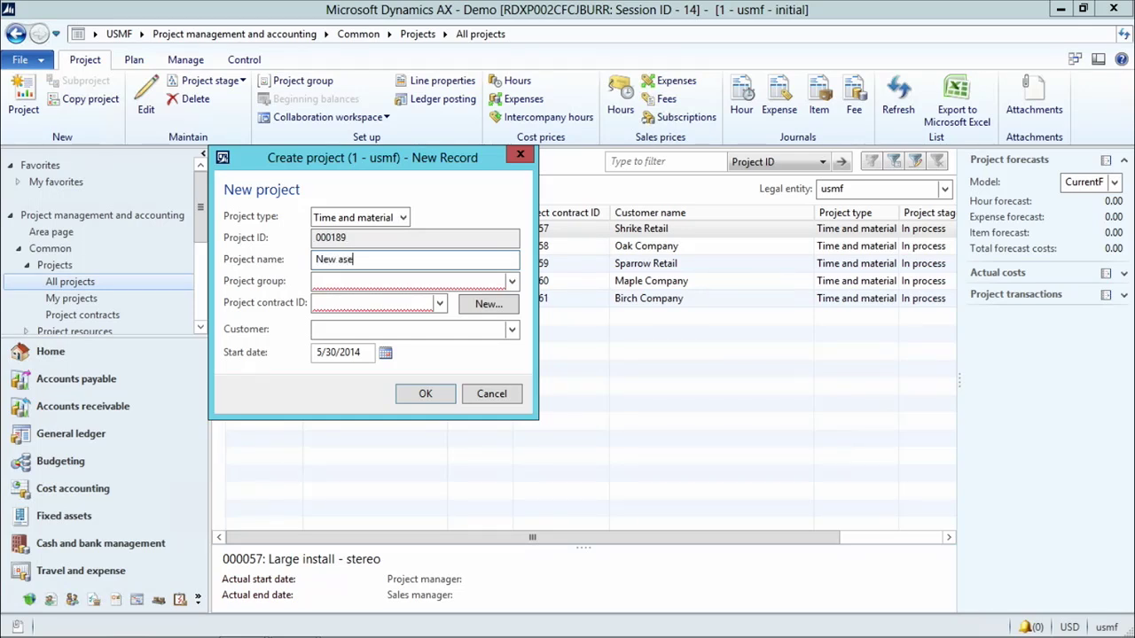
{"action": "key", "text": "BackSpace"}
{"action": "key", "text": "BackSpace"}
{"action": "type", "text": "set"}
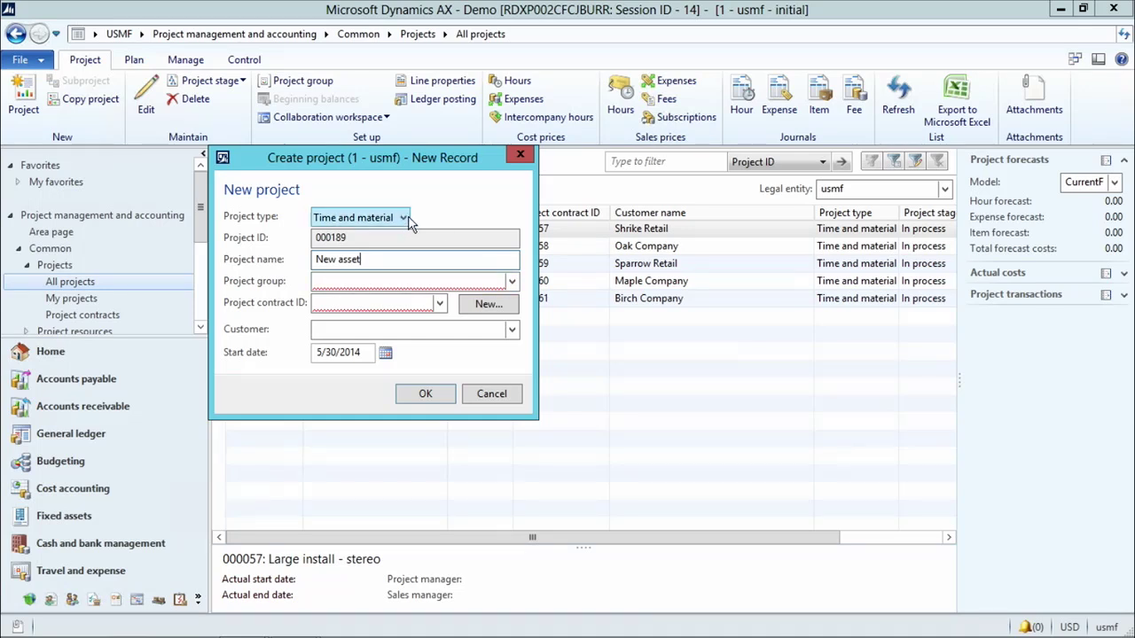
Step: Create the project with the Investment type and Investment project group, and review its revenue recognition details
{"action": "left_click", "coordinate": [403, 218]}
{"action": "left_click", "coordinate": [353, 266]}
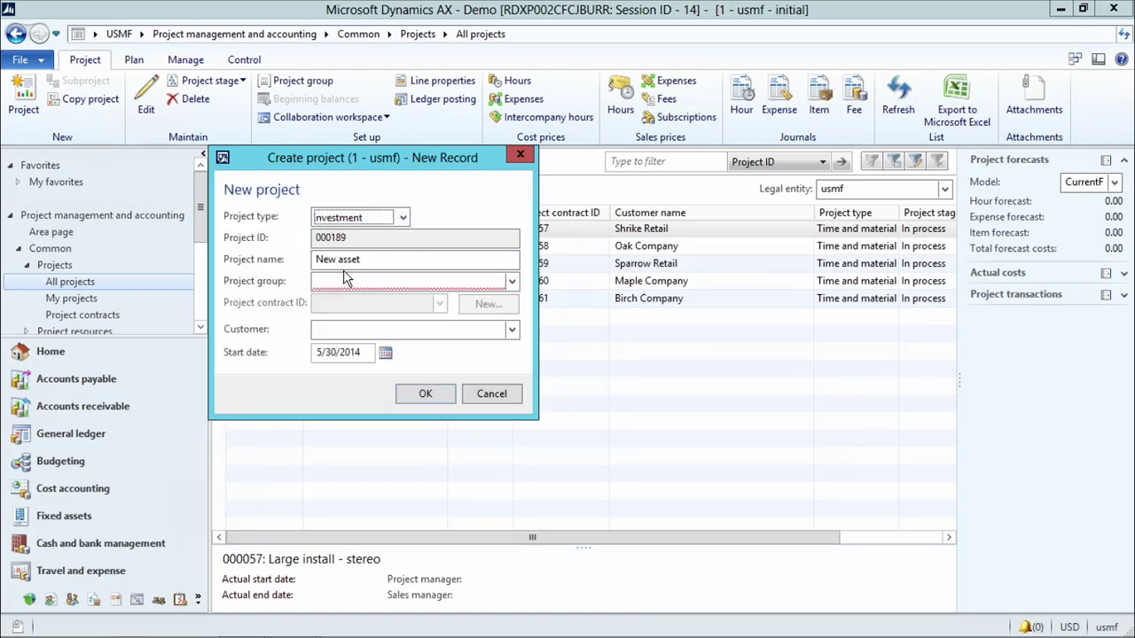
{"action": "left_click", "coordinate": [512, 282]}
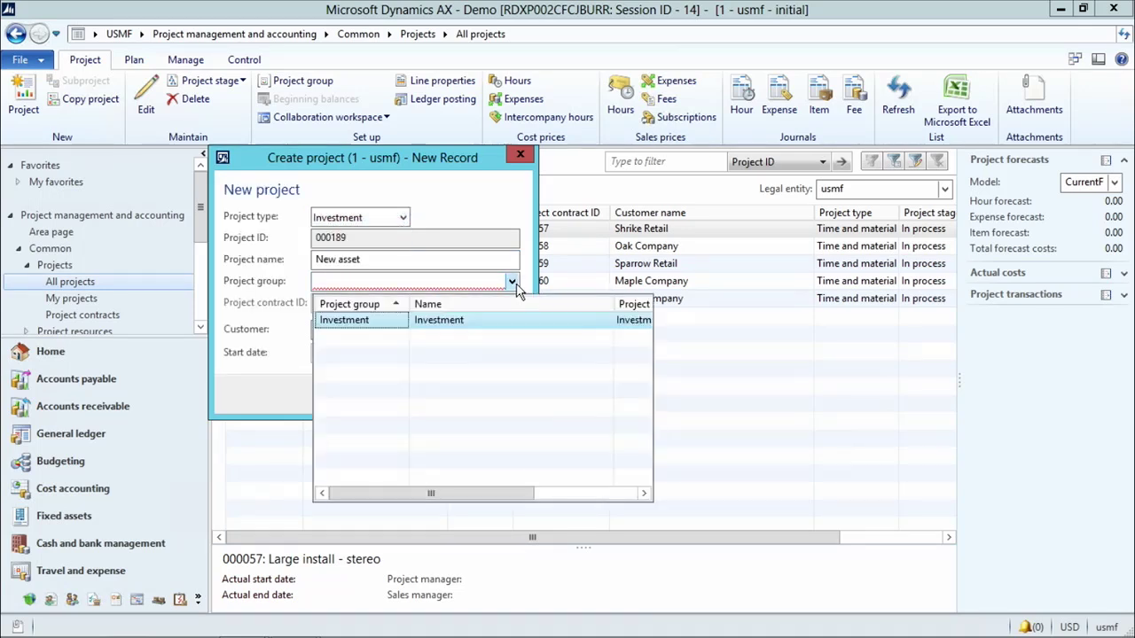
{"action": "left_click", "coordinate": [364, 326]}
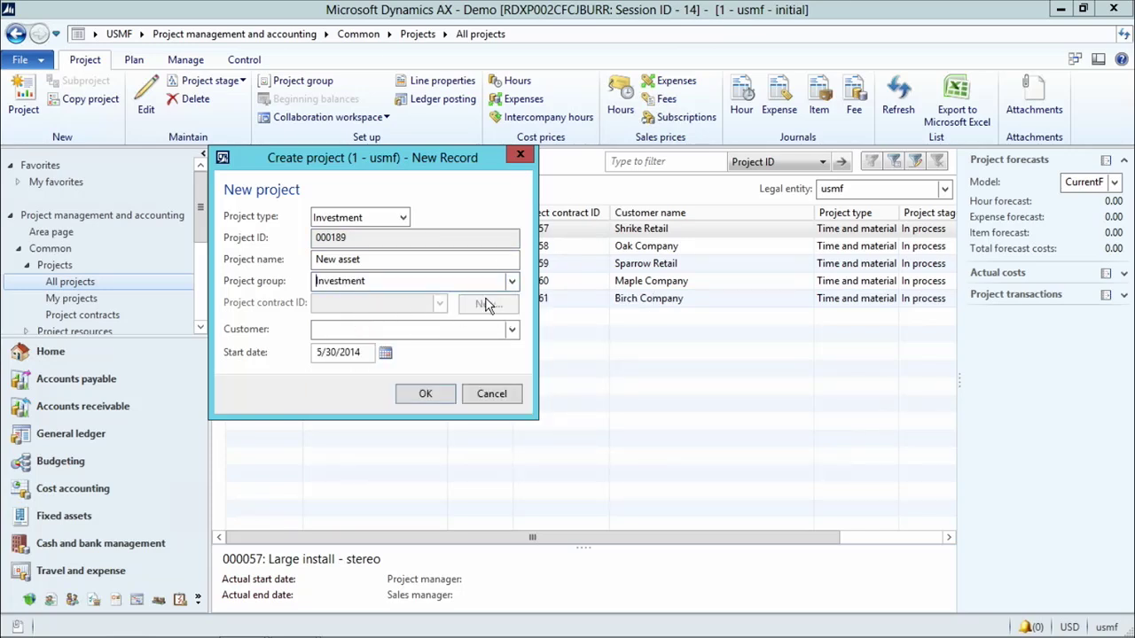
{"action": "left_click", "coordinate": [422, 397]}
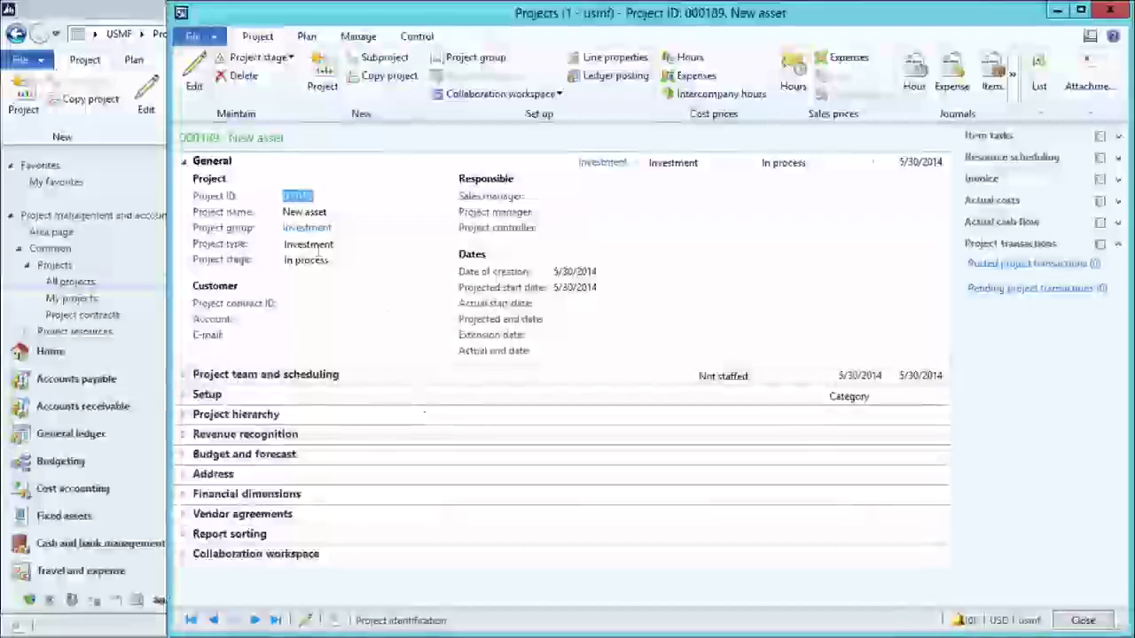
{"action": "left_click", "coordinate": [184, 434]}
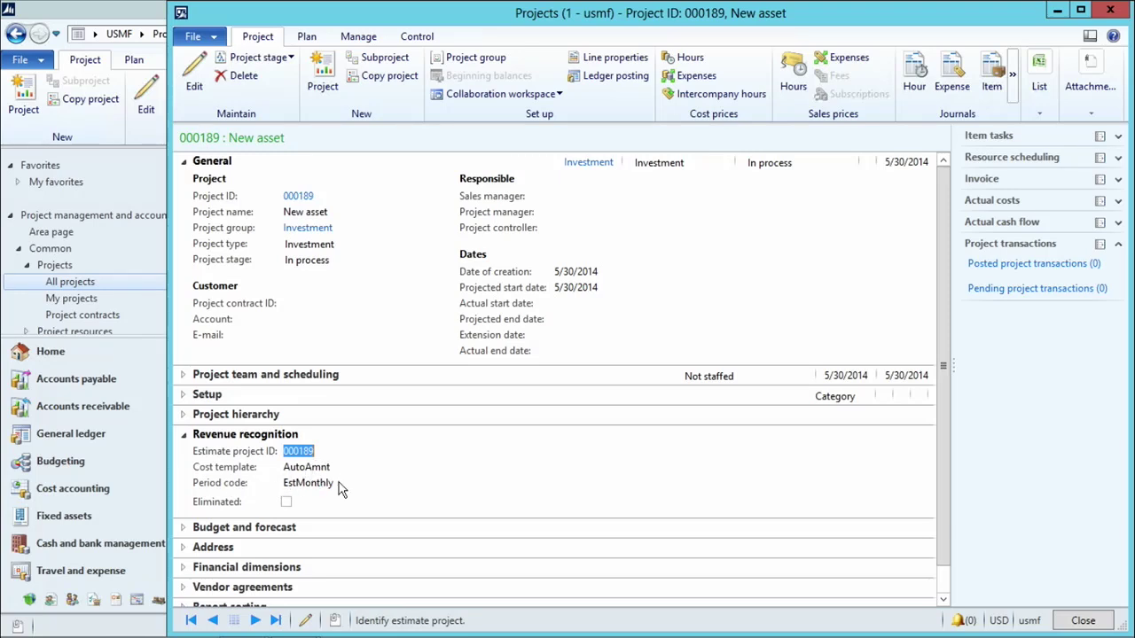
{"action": "left_click", "coordinate": [184, 434]}
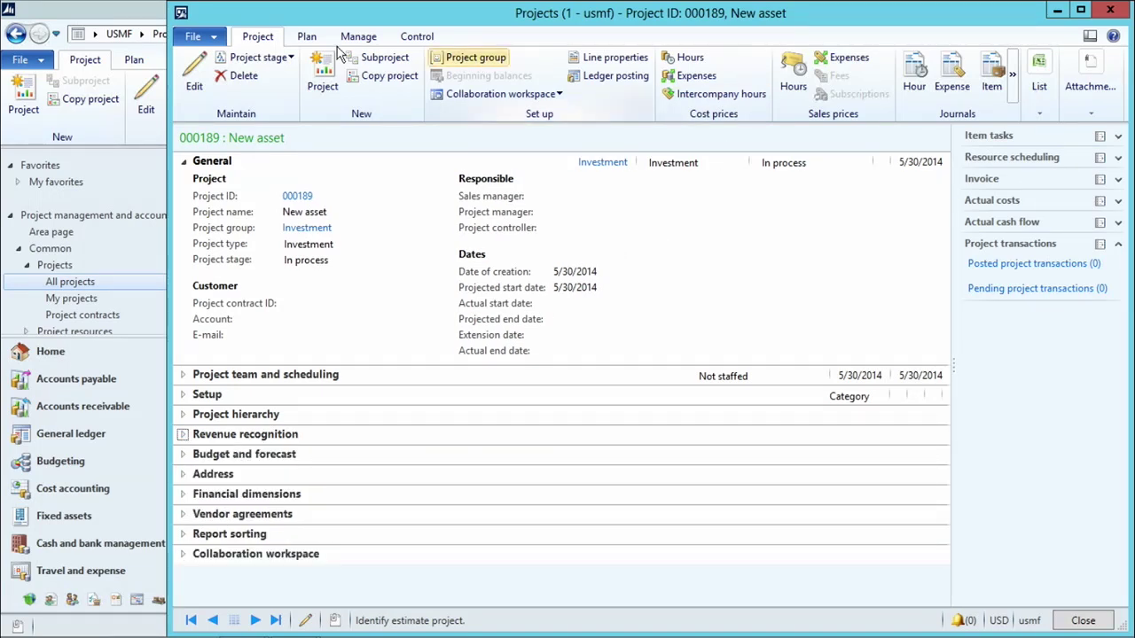
Step: Add an hour forecast line to the New asset project with category Journeyman and 100 hours
{"action": "left_click", "coordinate": [306, 36]}
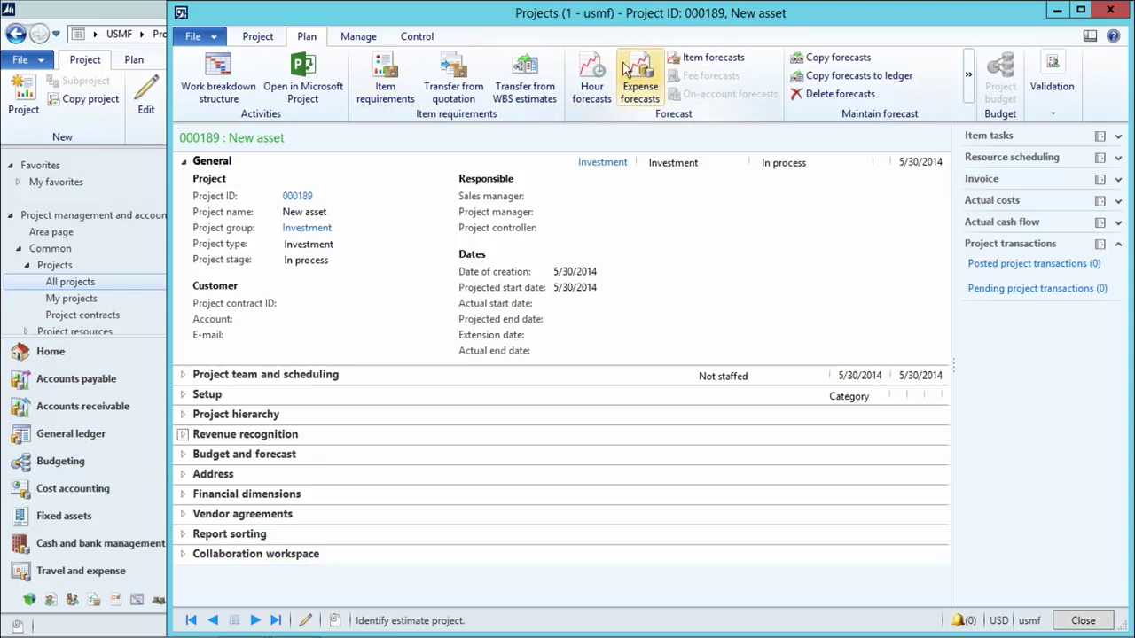
{"action": "left_click", "coordinate": [592, 82]}
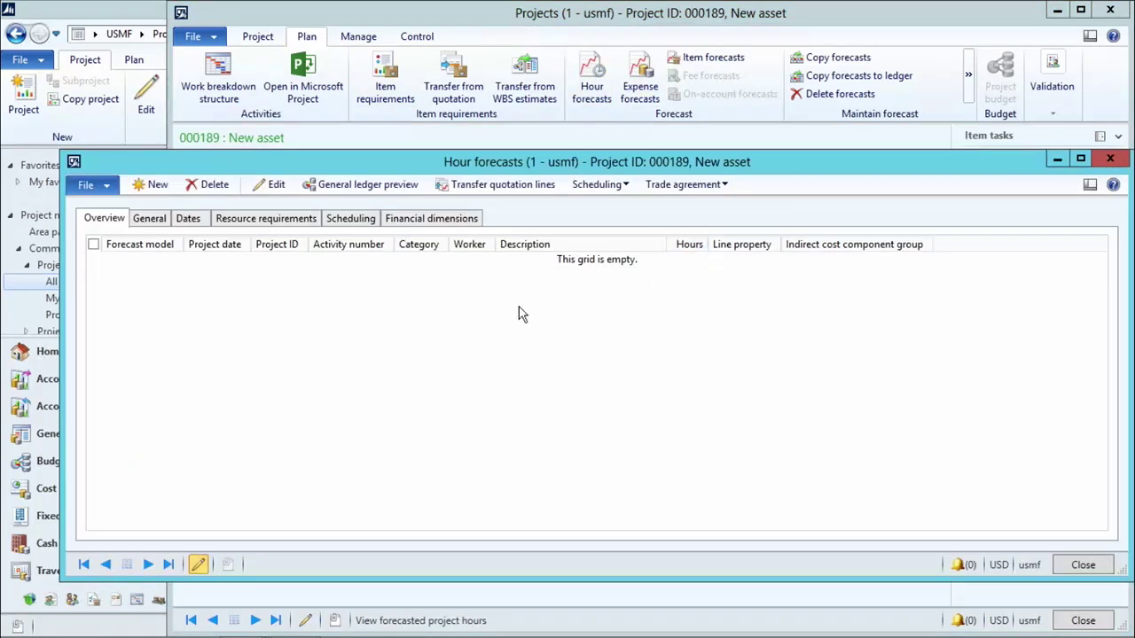
{"action": "left_click", "coordinate": [156, 184]}
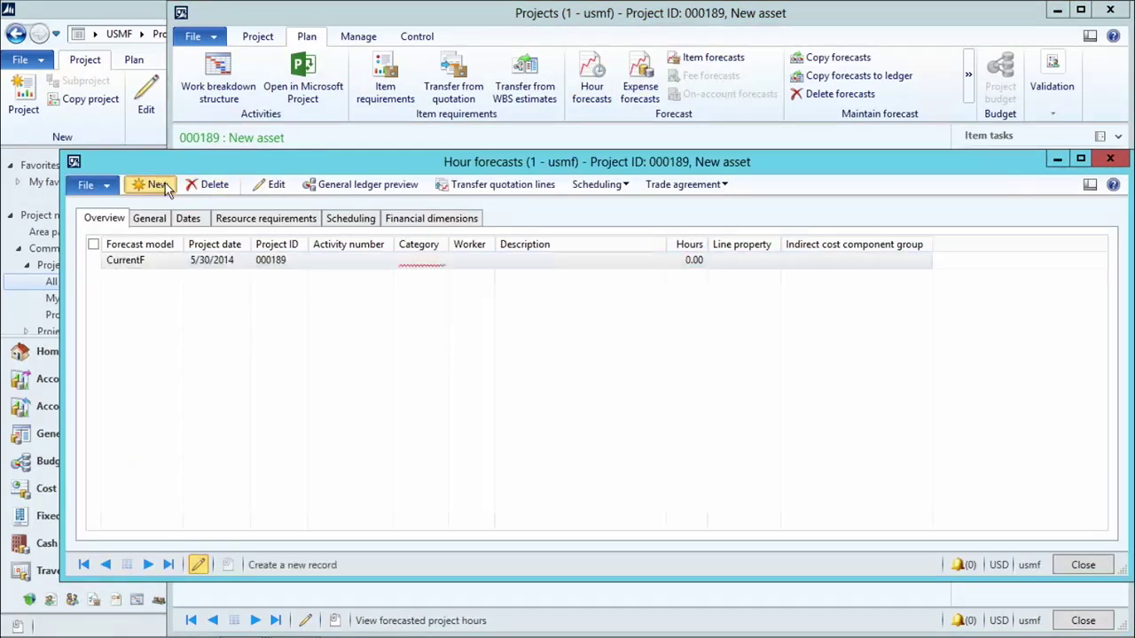
{"action": "left_click", "coordinate": [418, 263]}
{"action": "left_click", "coordinate": [438, 263]}
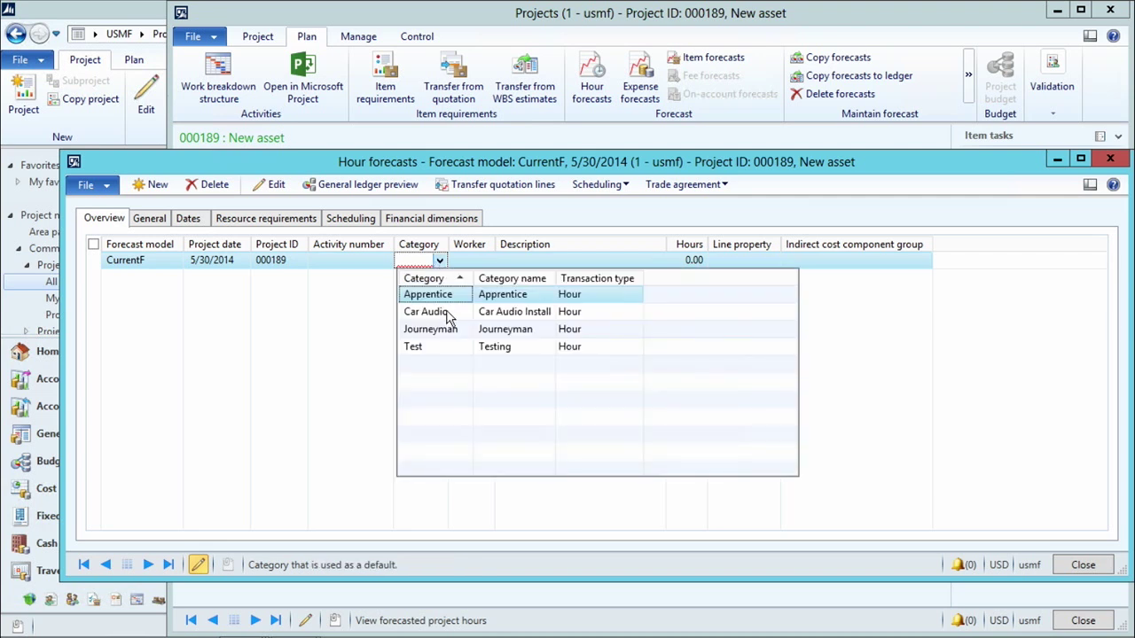
{"action": "left_click", "coordinate": [432, 334]}
{"action": "left_click", "coordinate": [694, 262]}
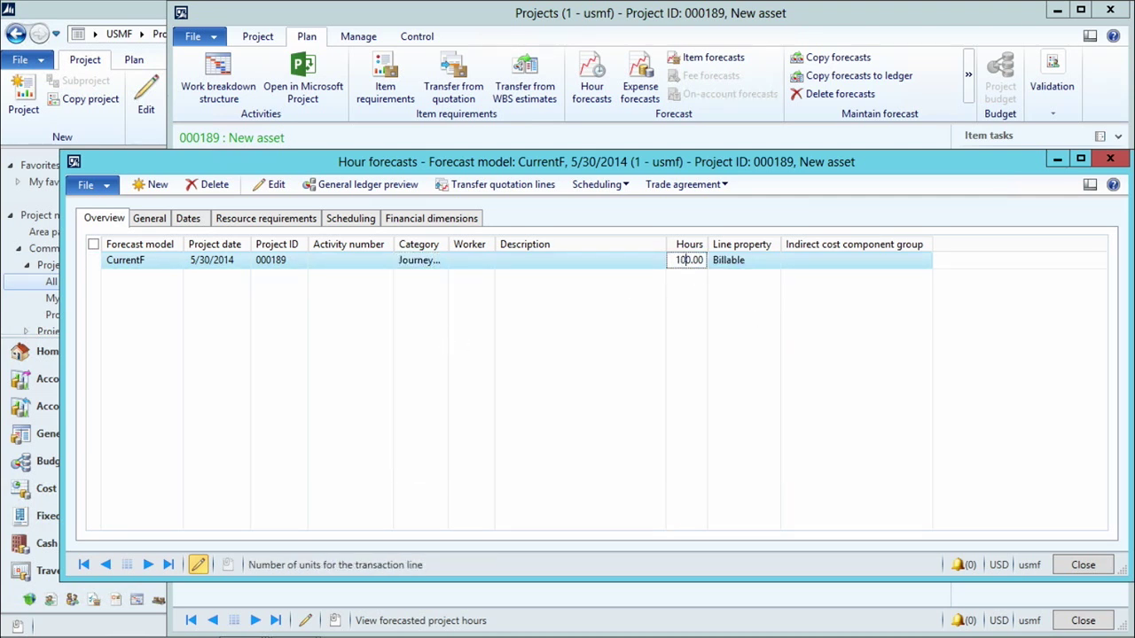
{"action": "left_click", "coordinate": [1086, 565]}
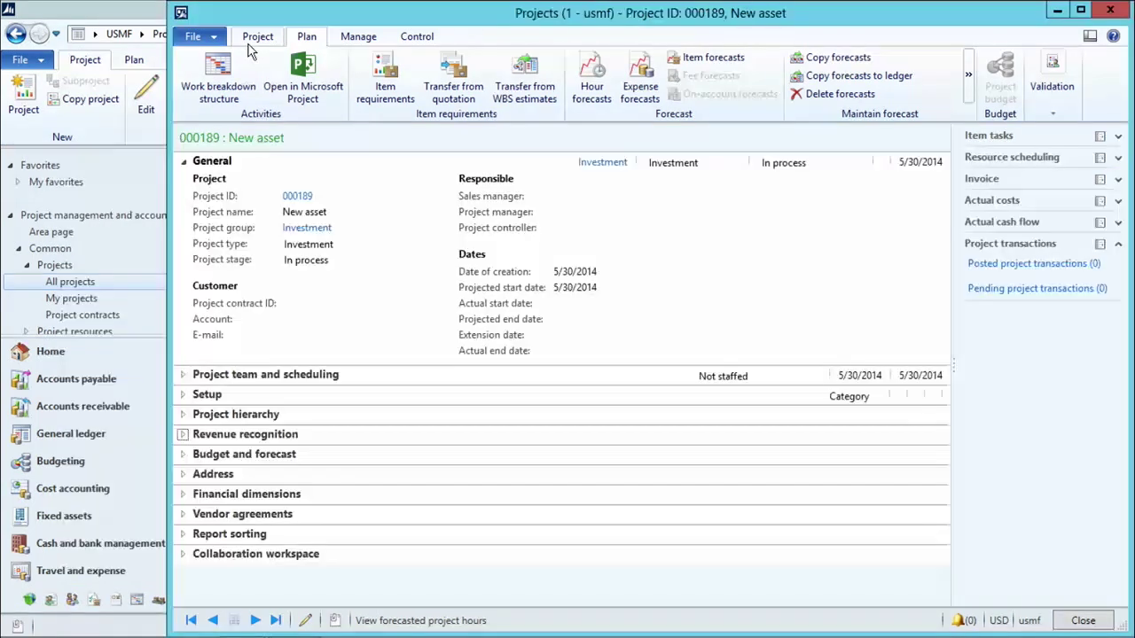
Step: Create a new hour journal for the New asset project and open its journal lines
{"action": "left_click", "coordinate": [347, 40]}
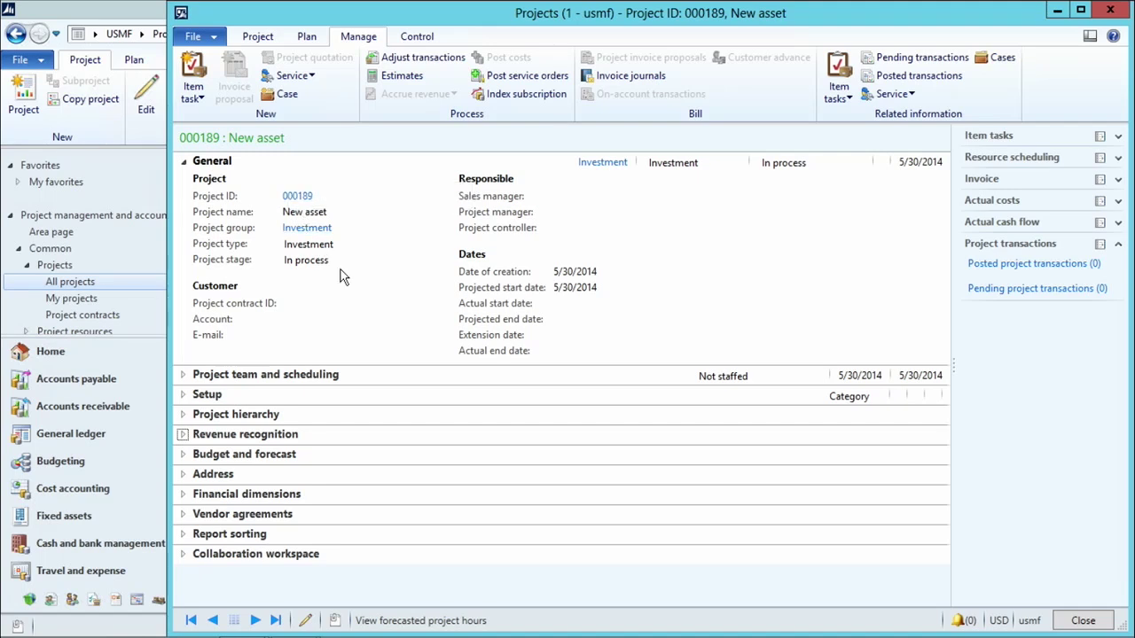
{"action": "left_click", "coordinate": [262, 37]}
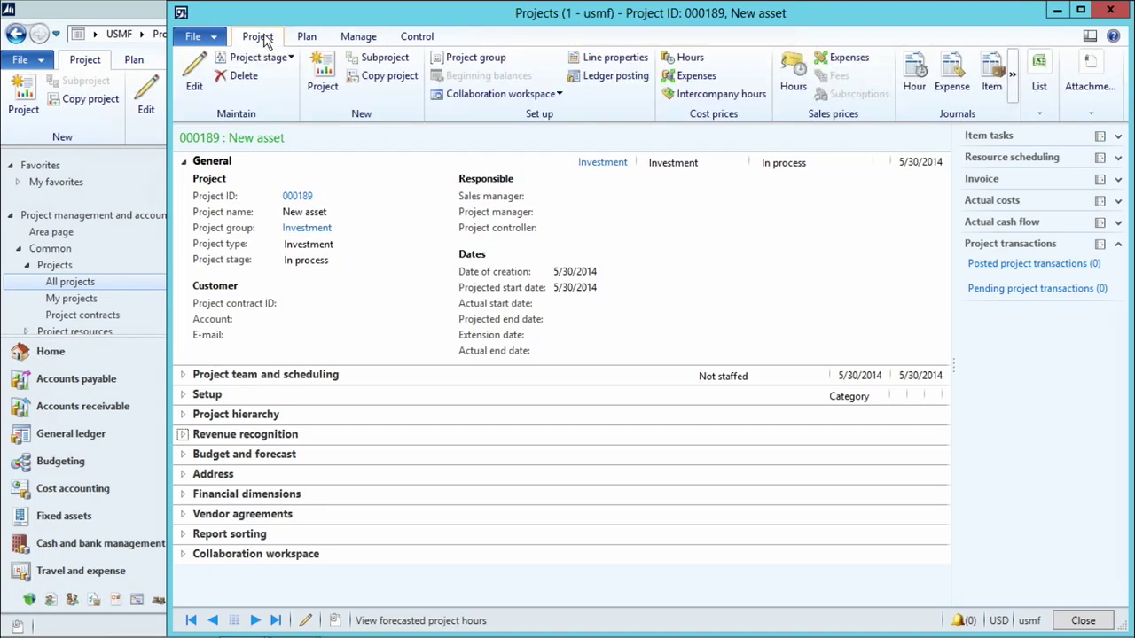
{"action": "left_click", "coordinate": [911, 78]}
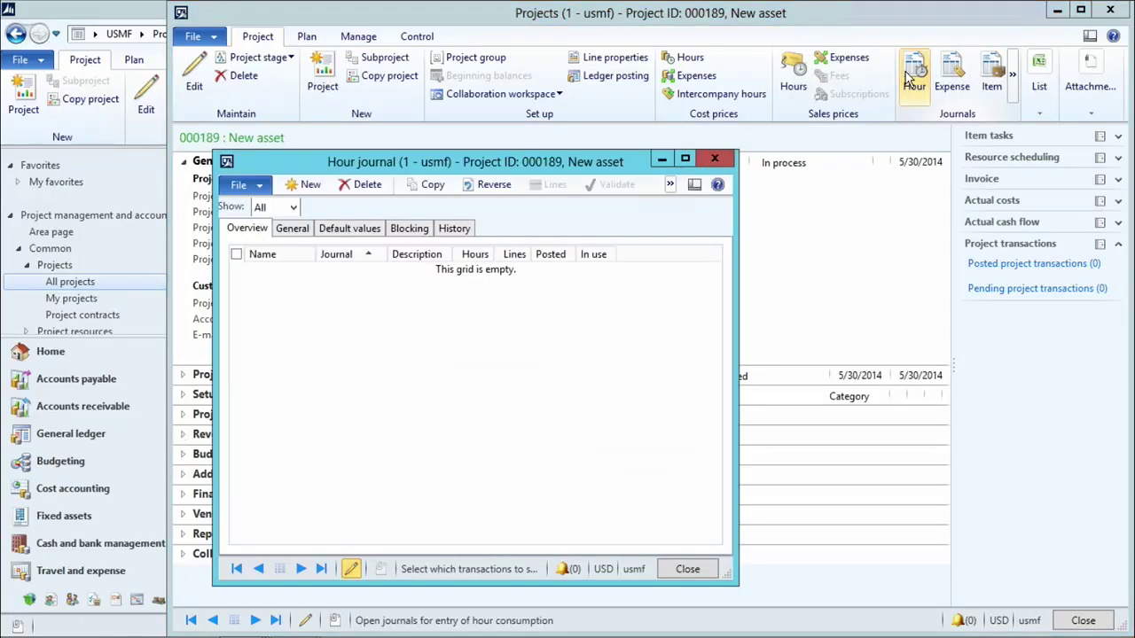
{"action": "left_click", "coordinate": [300, 186]}
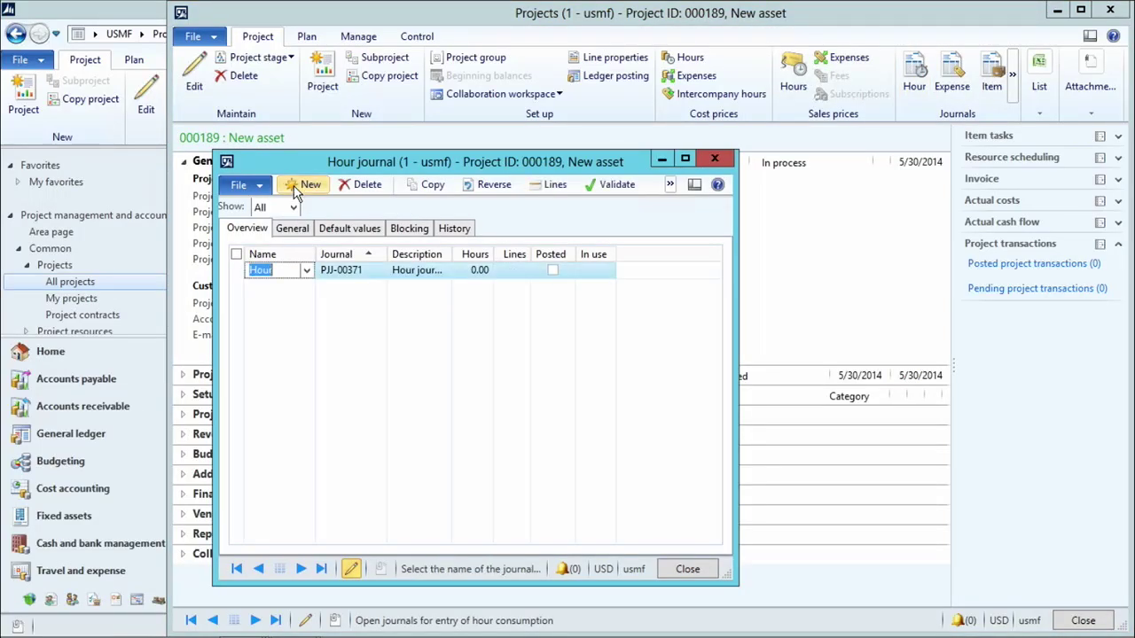
{"action": "left_click", "coordinate": [552, 186]}
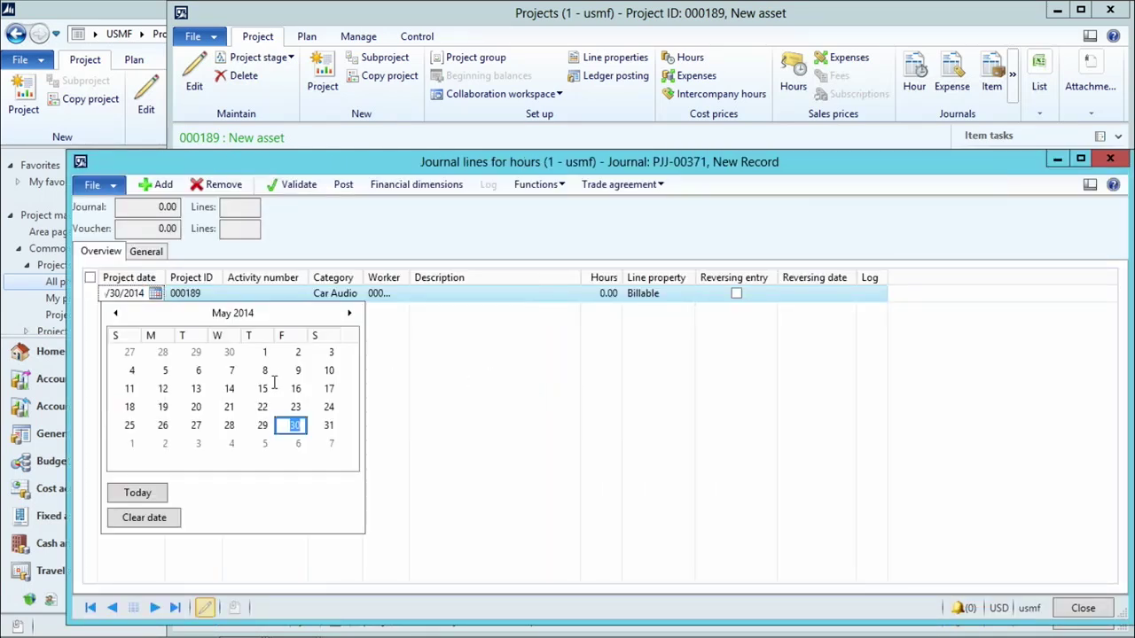
Step: Set the hour journal line to project date 5/16/2014, category Journeyman and 50 hours
{"action": "left_click", "coordinate": [295, 389]}
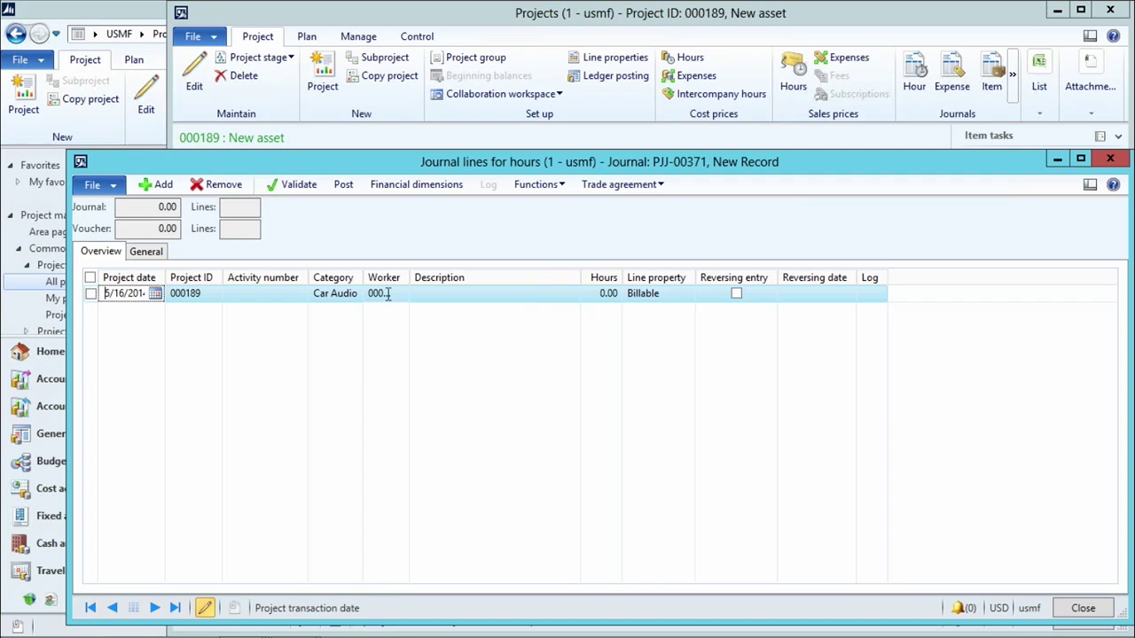
{"action": "left_click", "coordinate": [359, 295]}
{"action": "left_click", "coordinate": [355, 295]}
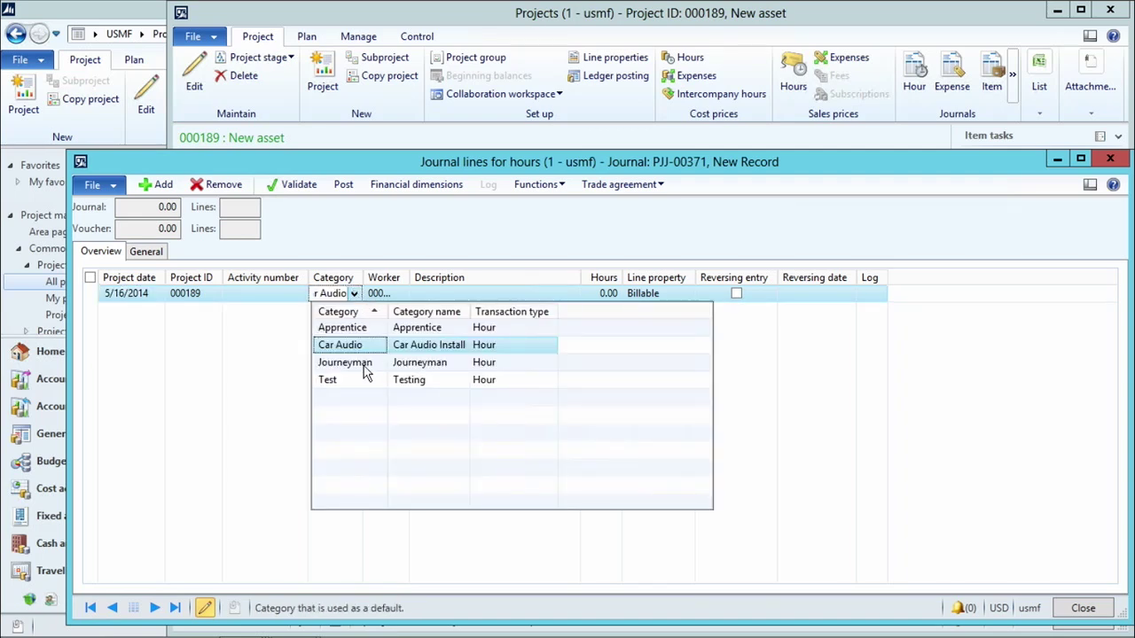
{"action": "left_click", "coordinate": [365, 363]}
{"action": "left_click", "coordinate": [605, 293]}
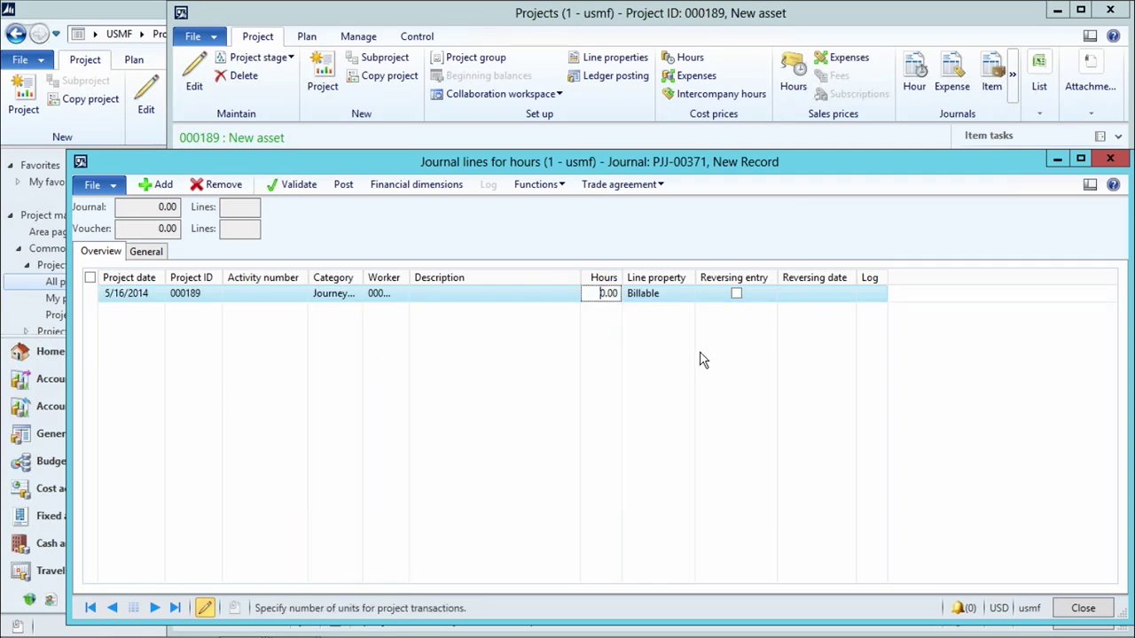
{"action": "type", "text": "5"}
Step: Post the hour journal and close its lines and the journal form
{"action": "left_click", "coordinate": [343, 185]}
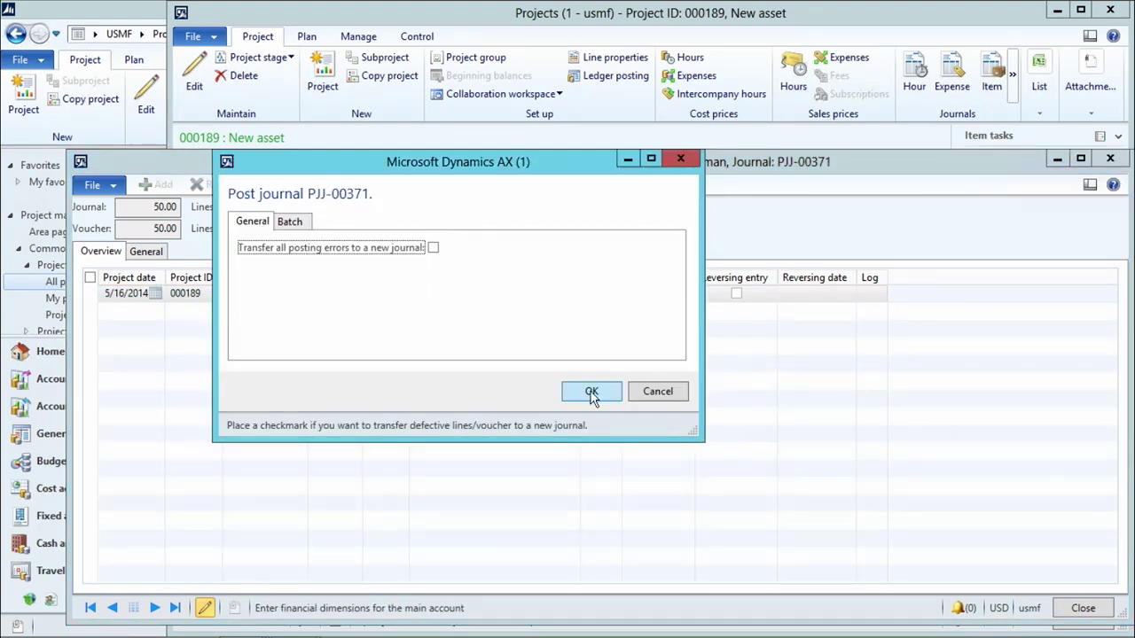
{"action": "left_click", "coordinate": [592, 393]}
{"action": "left_click", "coordinate": [390, 391]}
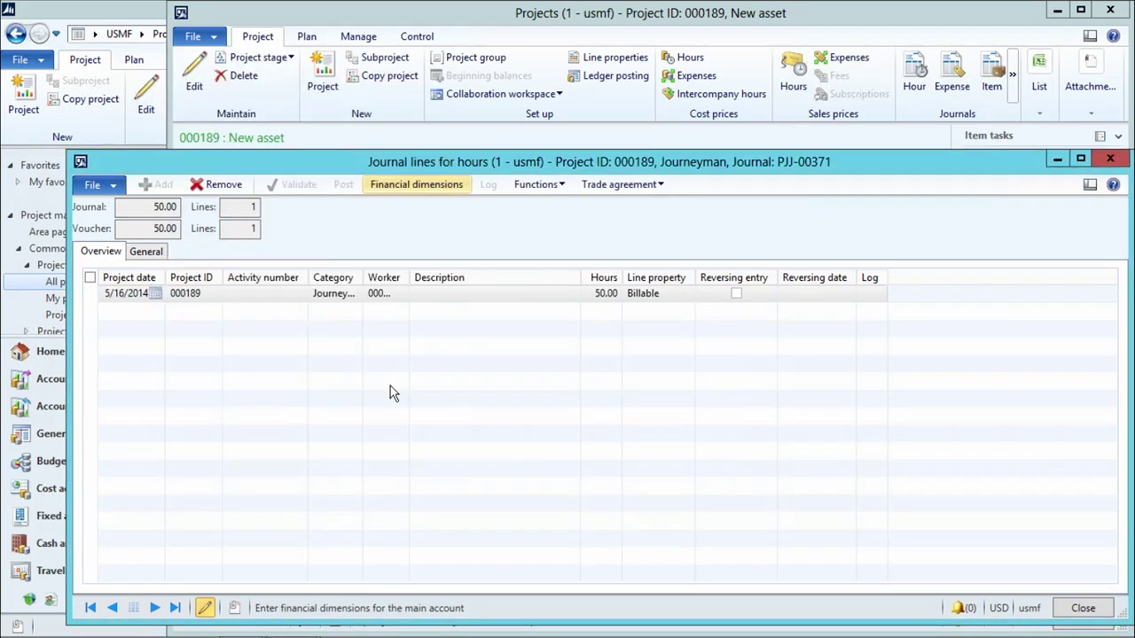
{"action": "left_click", "coordinate": [1083, 609]}
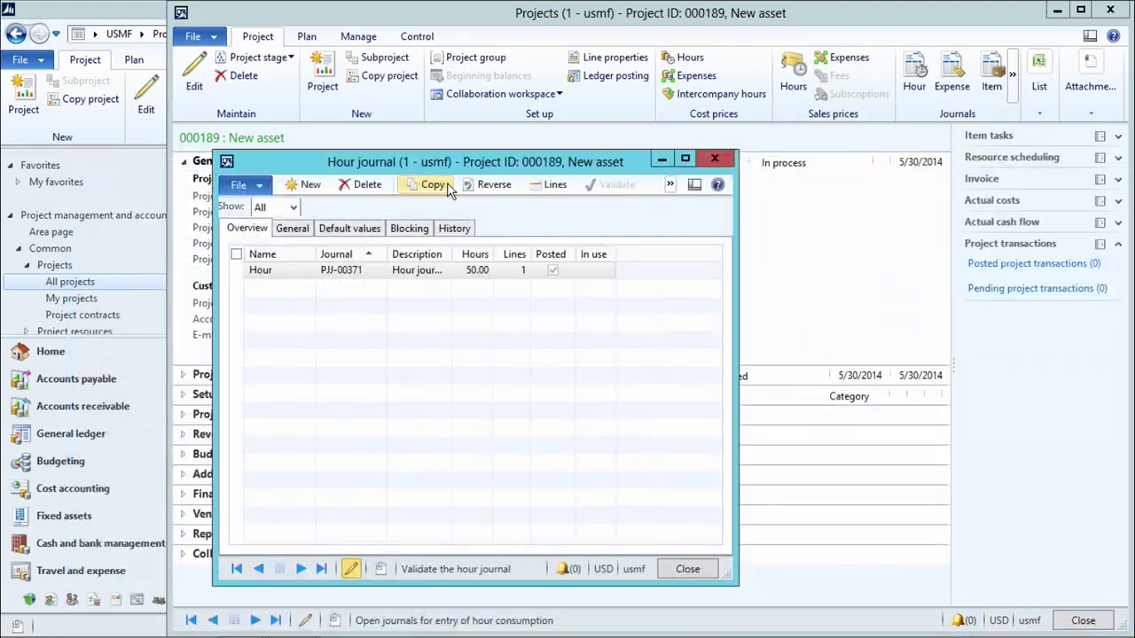
{"action": "key", "text": "Escape"}
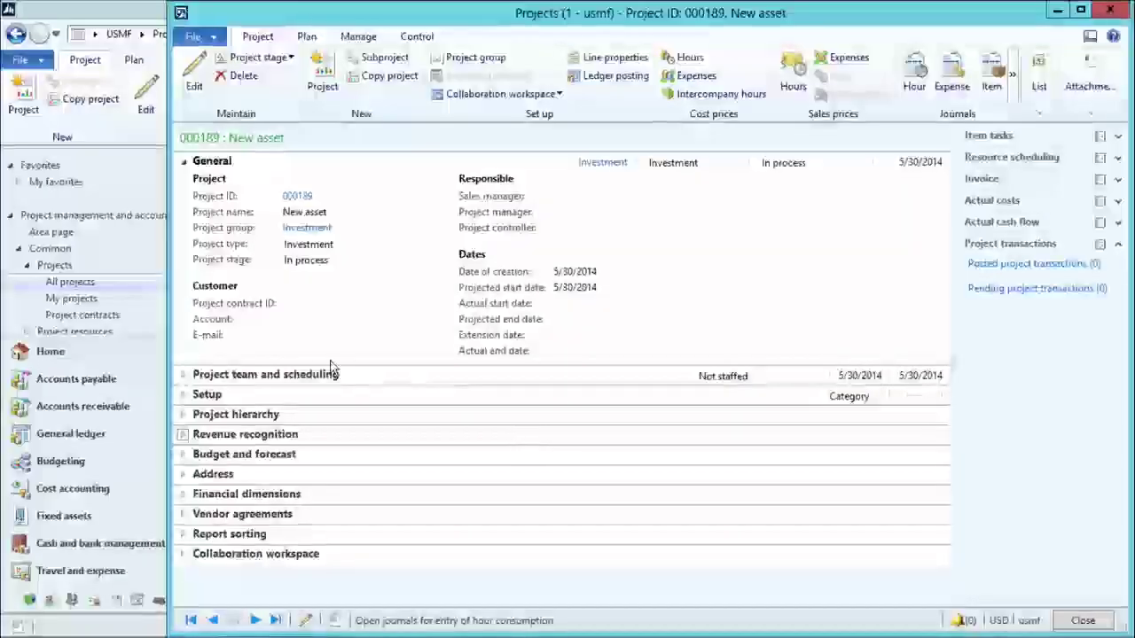
Step: Create an estimate for the New asset project dated 5/31/2014 using forecast model CurrentF
{"action": "left_click", "coordinate": [362, 37]}
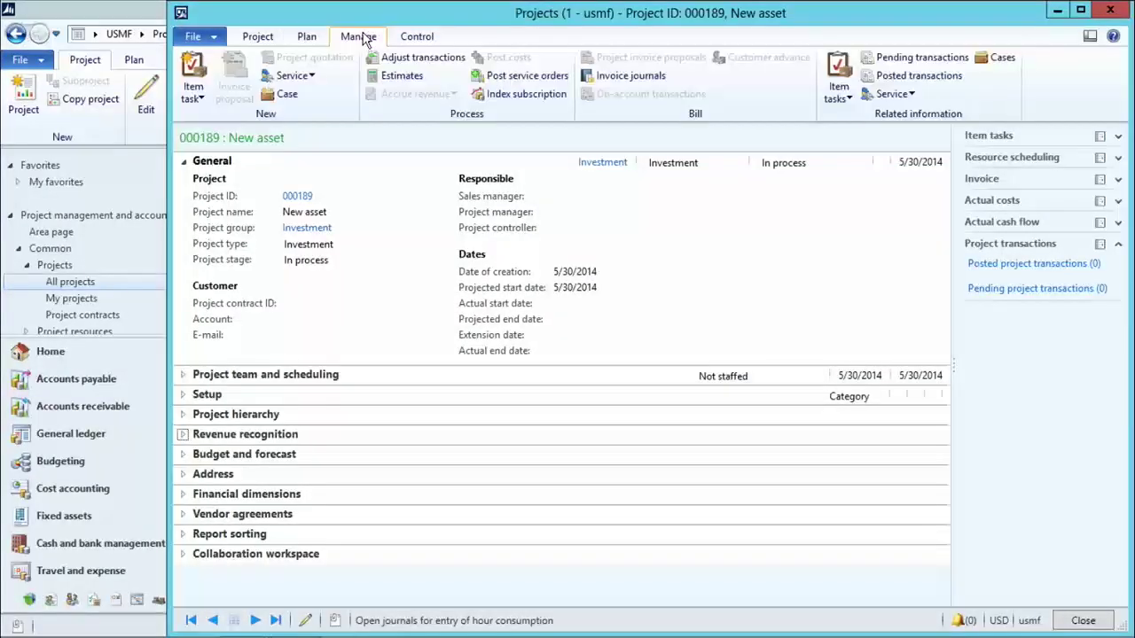
{"action": "left_click", "coordinate": [397, 76]}
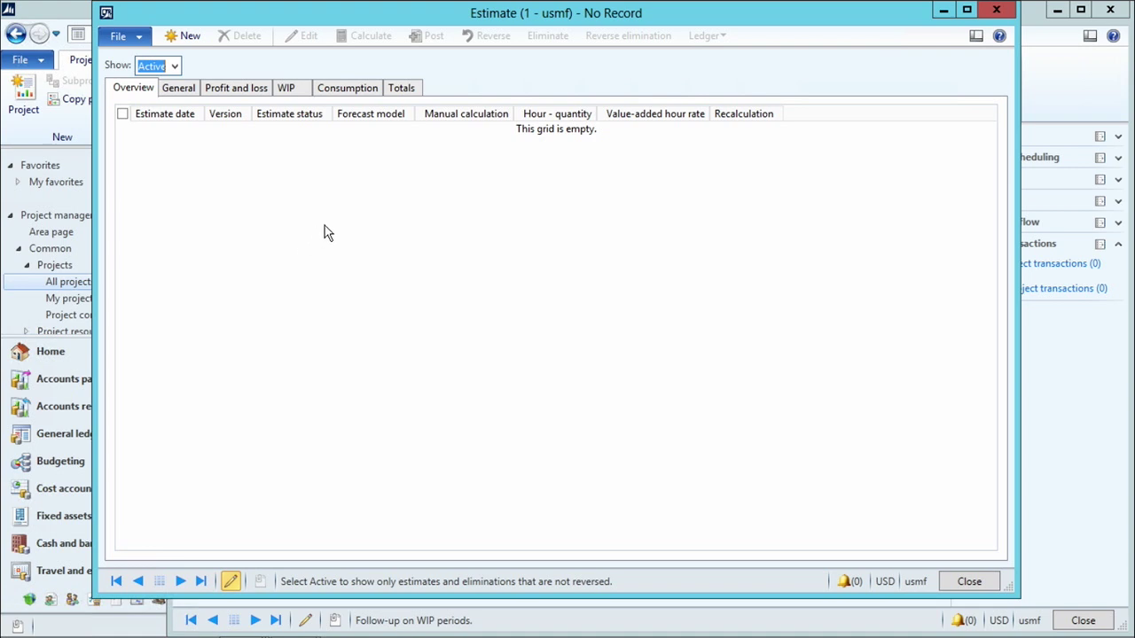
{"action": "left_click", "coordinate": [174, 35]}
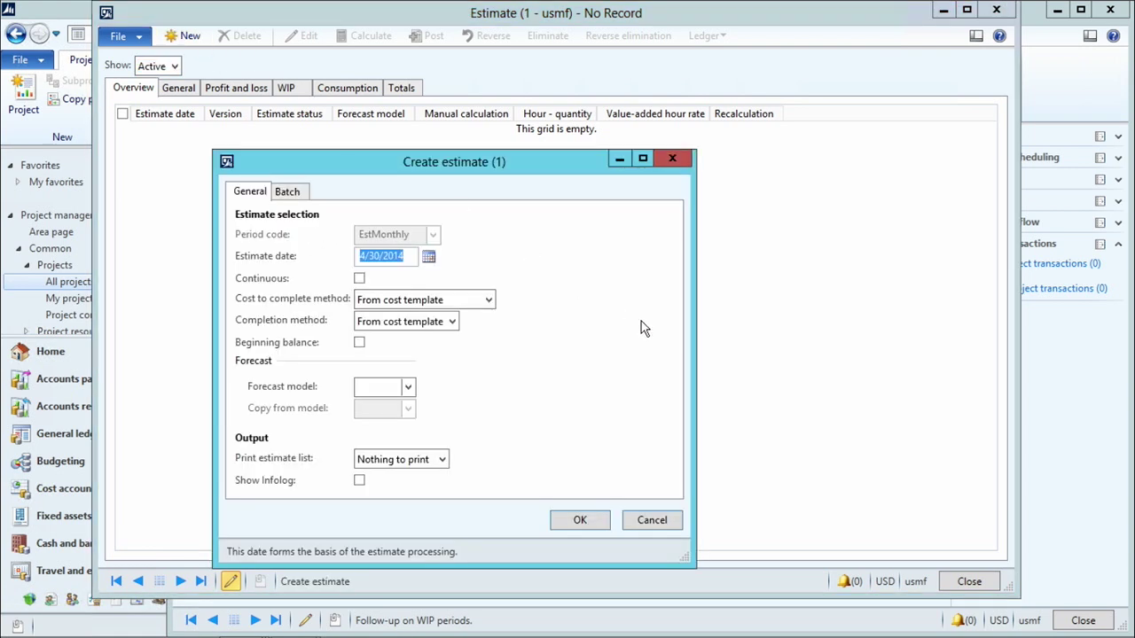
{"action": "left_click", "coordinate": [428, 257]}
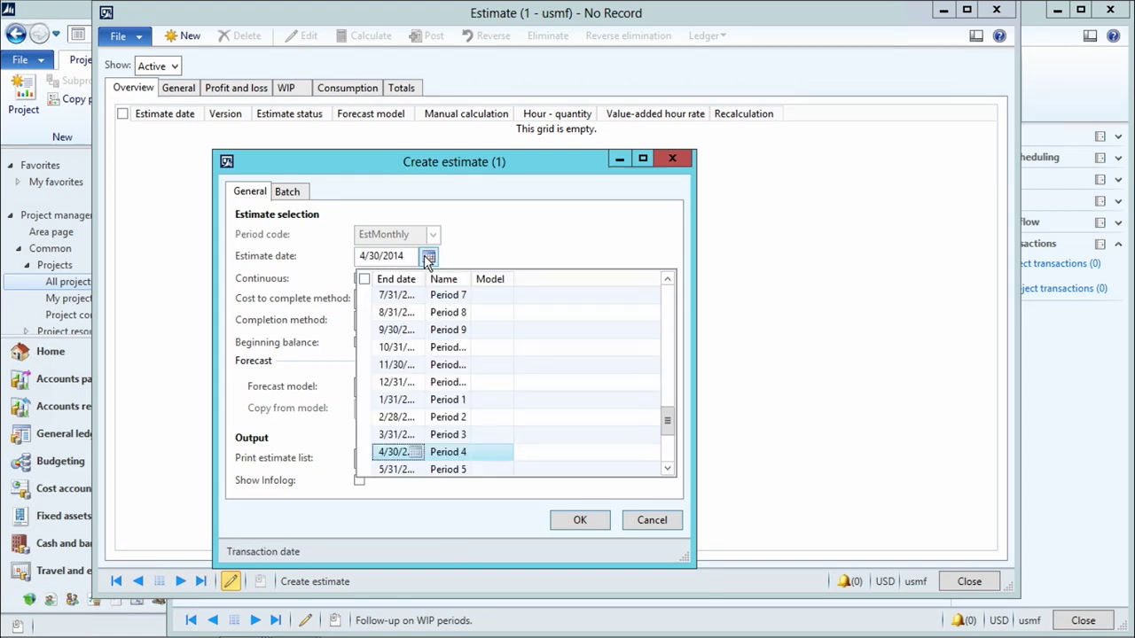
{"action": "left_click", "coordinate": [397, 470]}
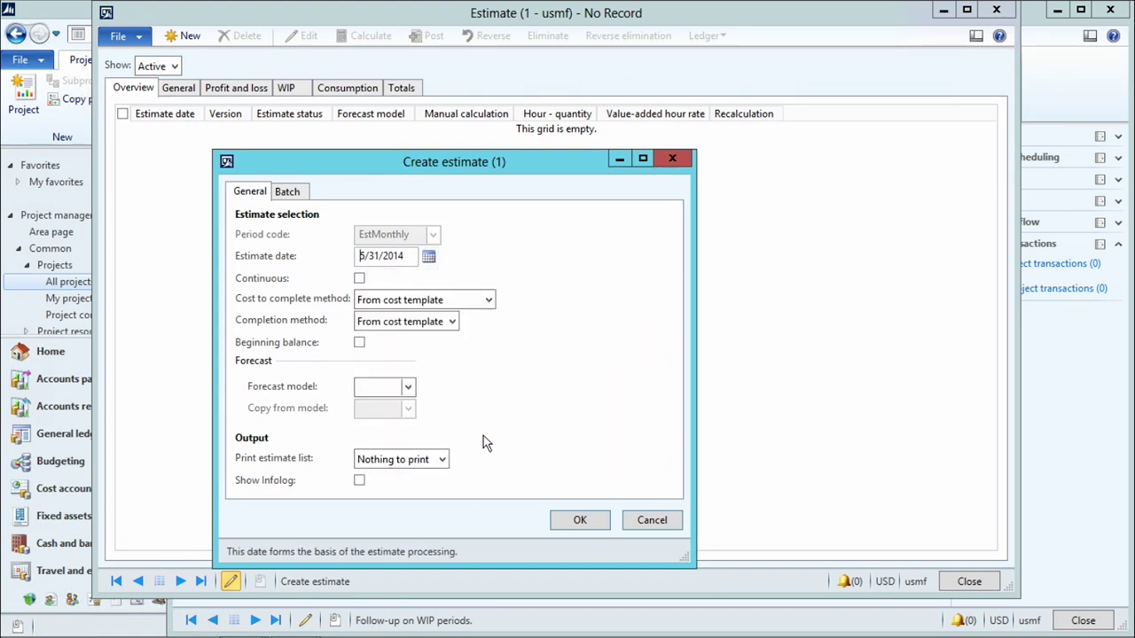
{"action": "left_click", "coordinate": [408, 387]}
{"action": "left_click", "coordinate": [406, 431]}
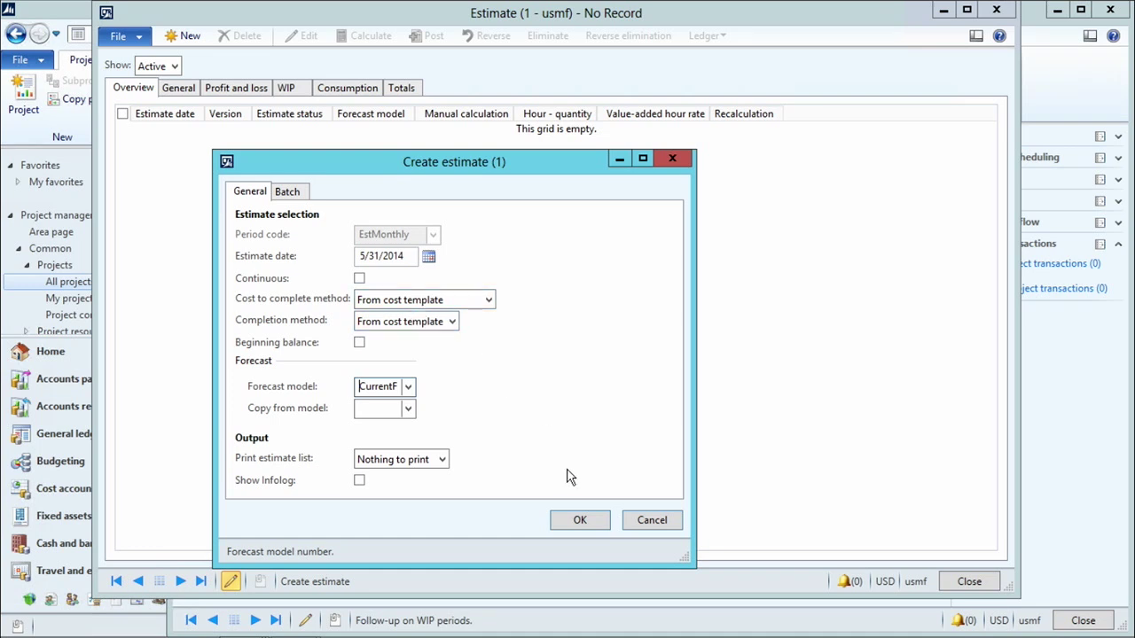
{"action": "left_click", "coordinate": [581, 520]}
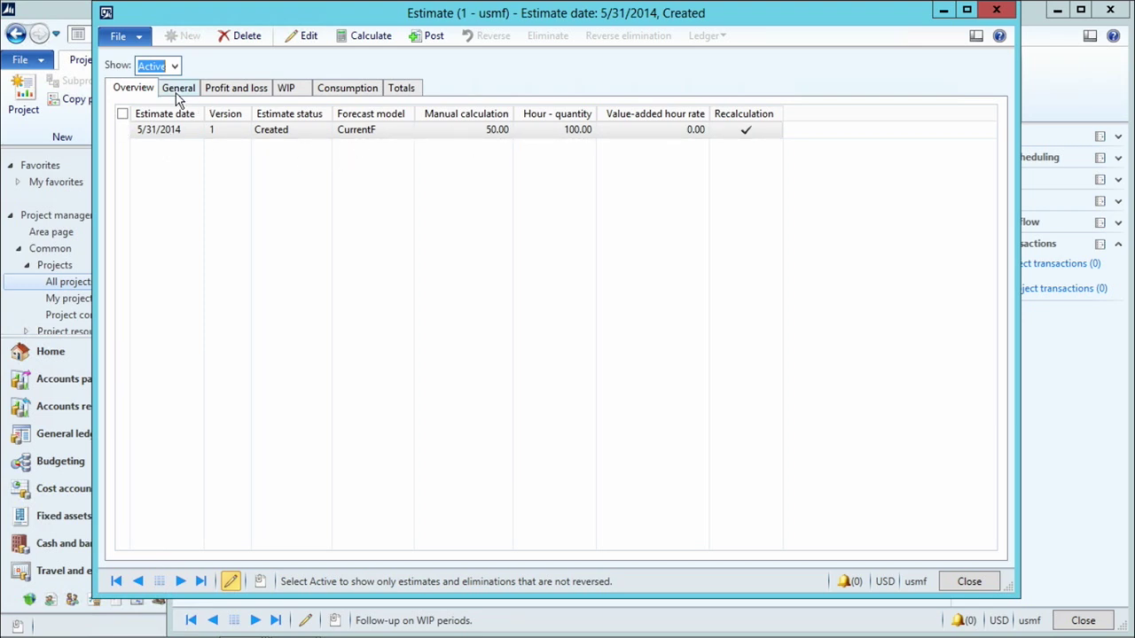
Step: Review the estimate's totals and set it to eliminate to fixed asset FURN_FIX-000001 with value model 150_SLLR
{"action": "left_click", "coordinate": [401, 89]}
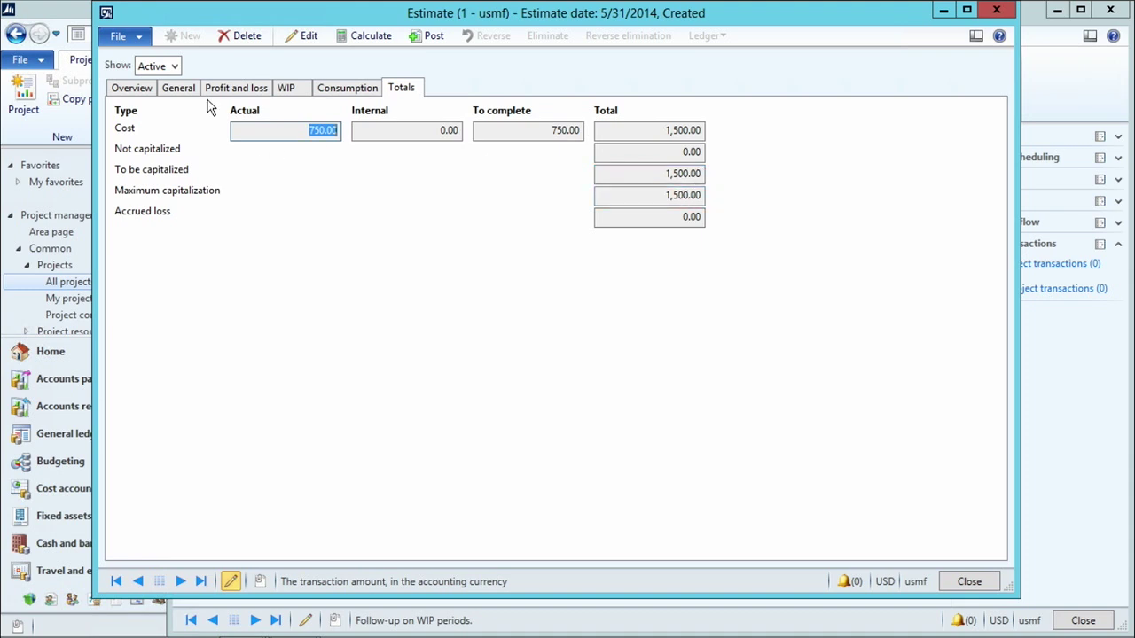
{"action": "left_click", "coordinate": [180, 88]}
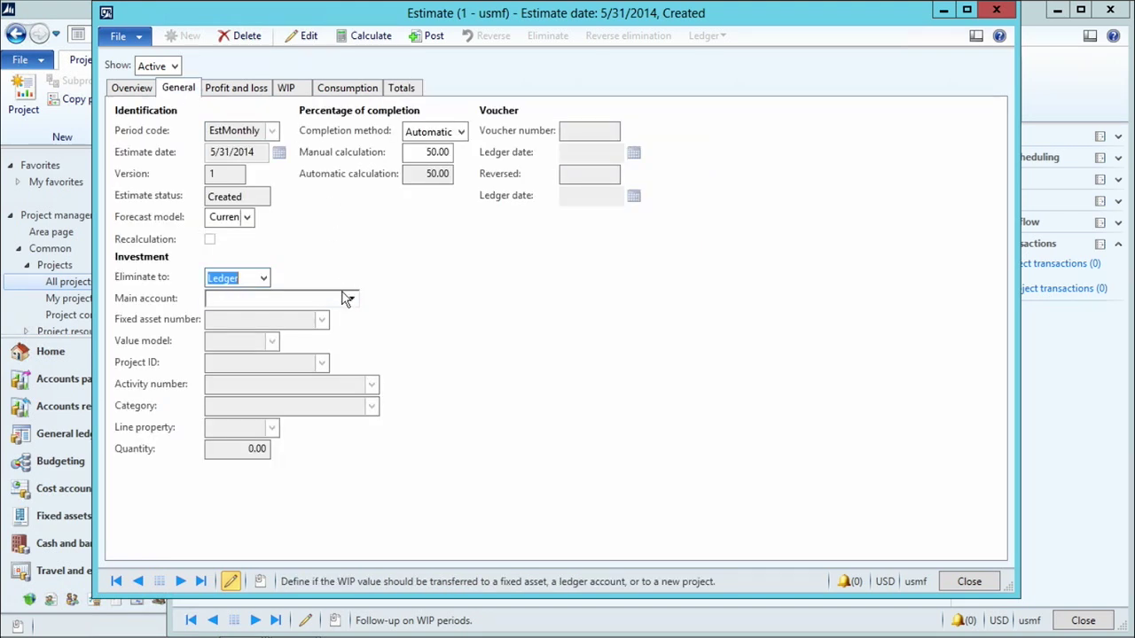
{"action": "left_click", "coordinate": [262, 280]}
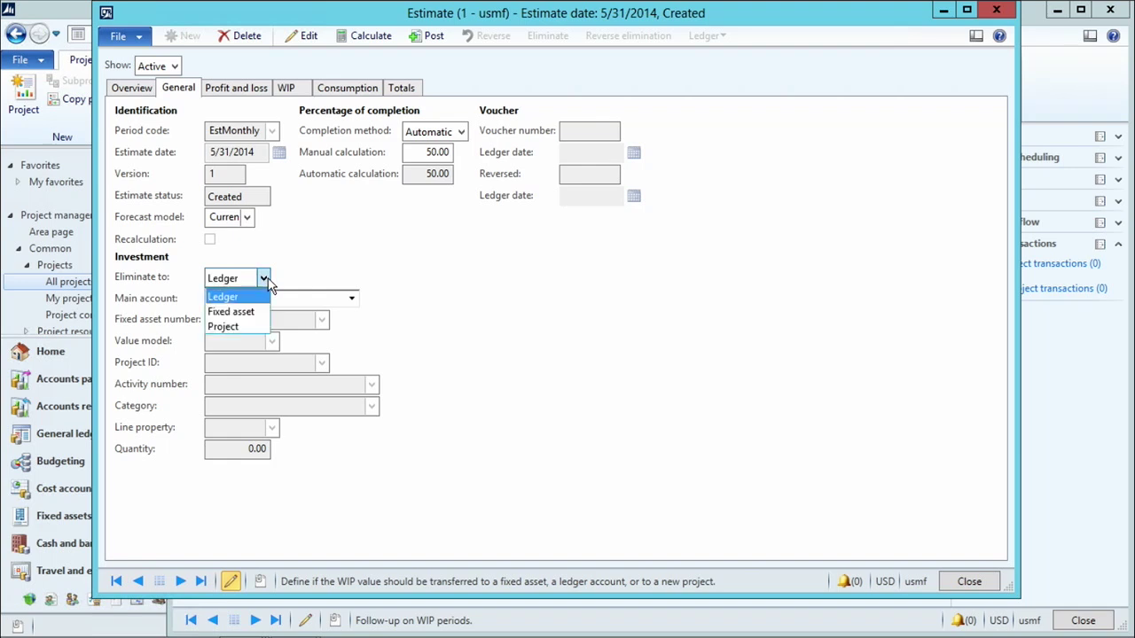
{"action": "left_click", "coordinate": [230, 312]}
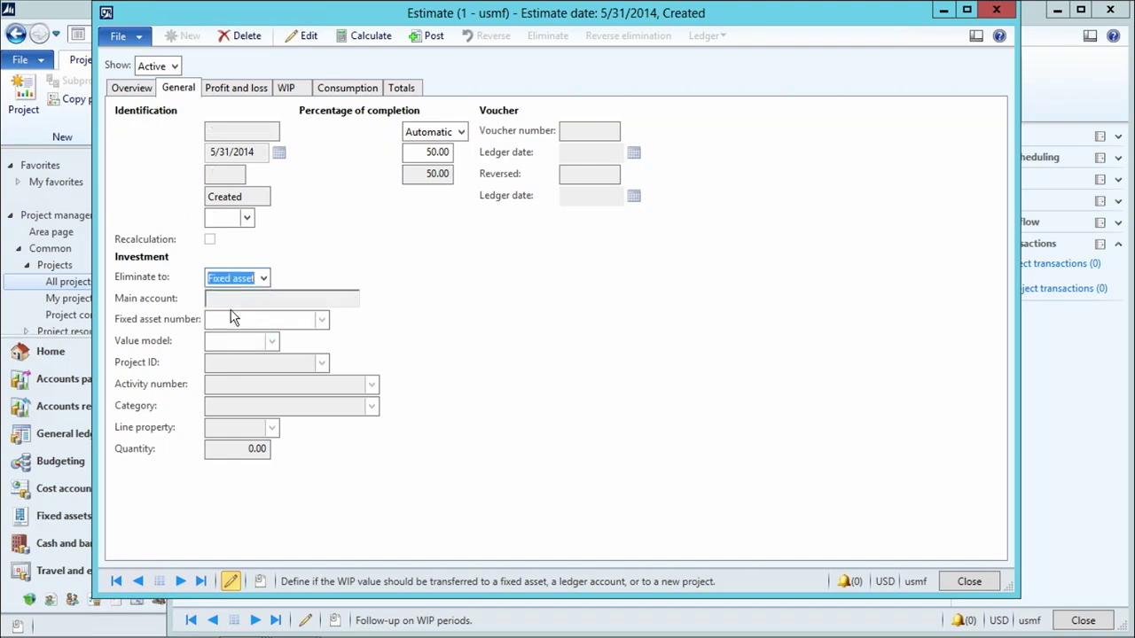
{"action": "left_click", "coordinate": [322, 319]}
{"action": "left_click_drag", "start_coordinate": [565, 409], "coordinate": [562, 465]}
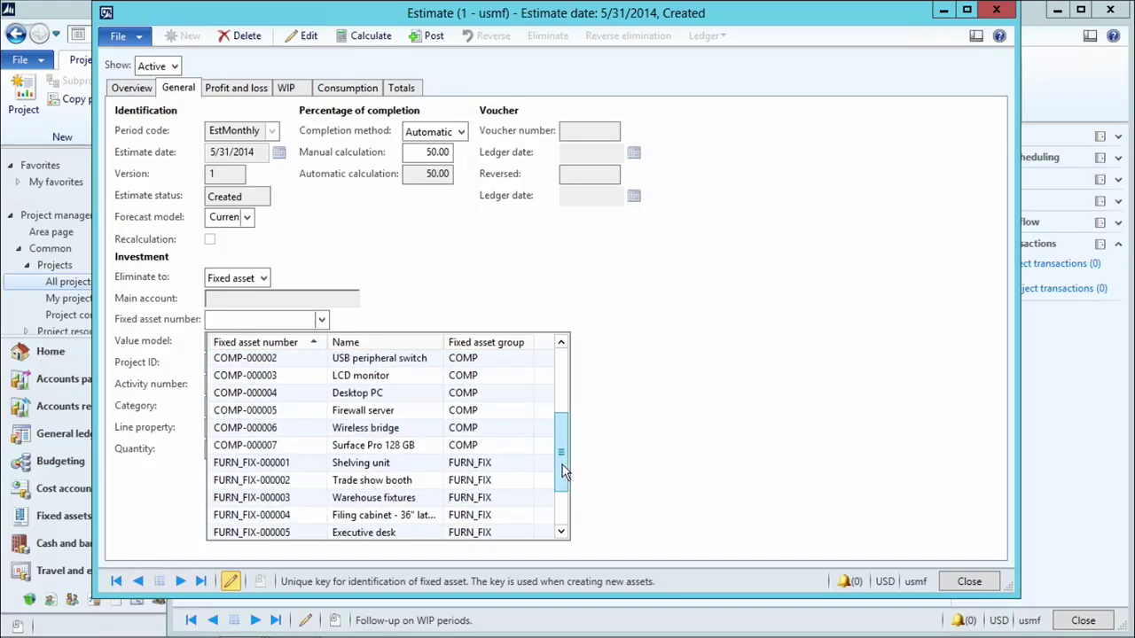
{"action": "left_click", "coordinate": [259, 467]}
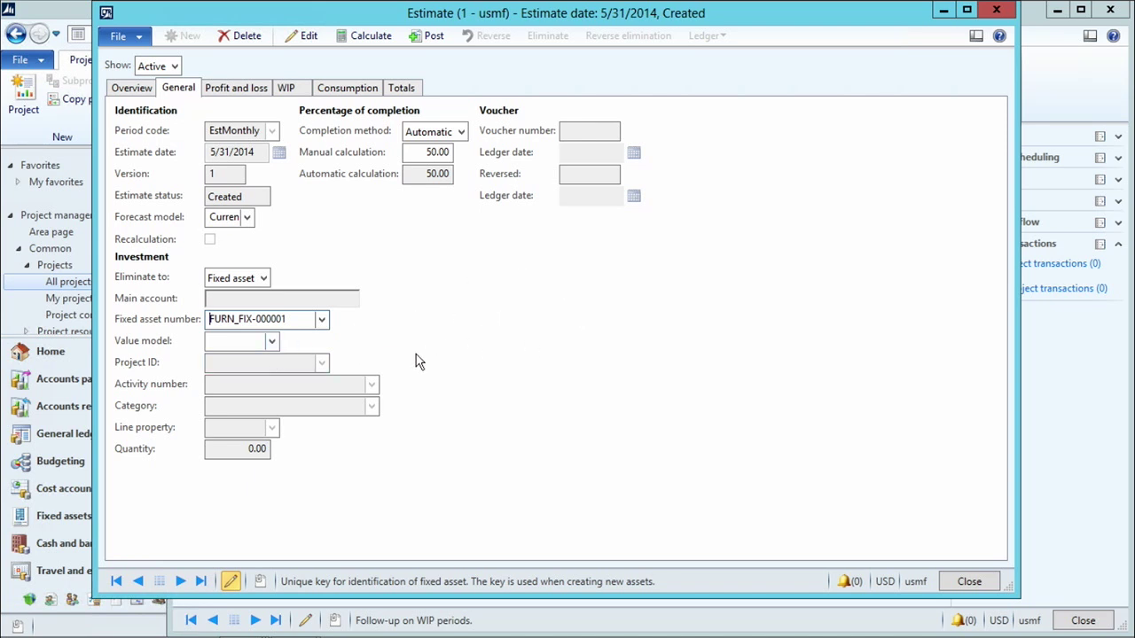
{"action": "left_click", "coordinate": [271, 345]}
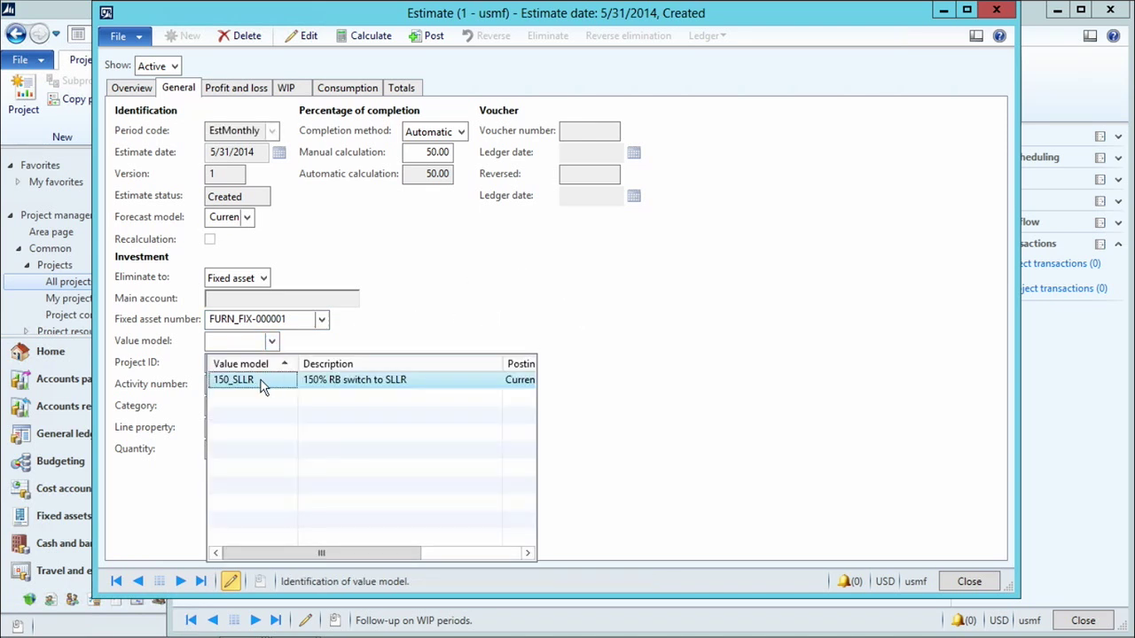
{"action": "left_click", "coordinate": [258, 381]}
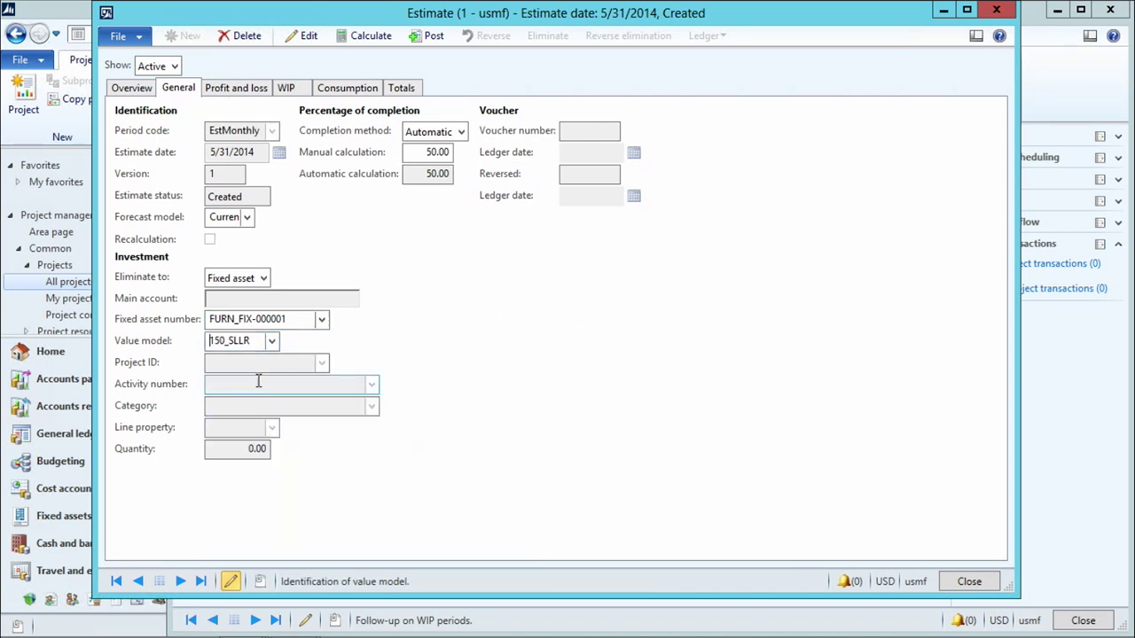
Step: Post the 5/31/2014 estimate with posting date 5/31/2014 and nothing to print
{"action": "left_click", "coordinate": [137, 91]}
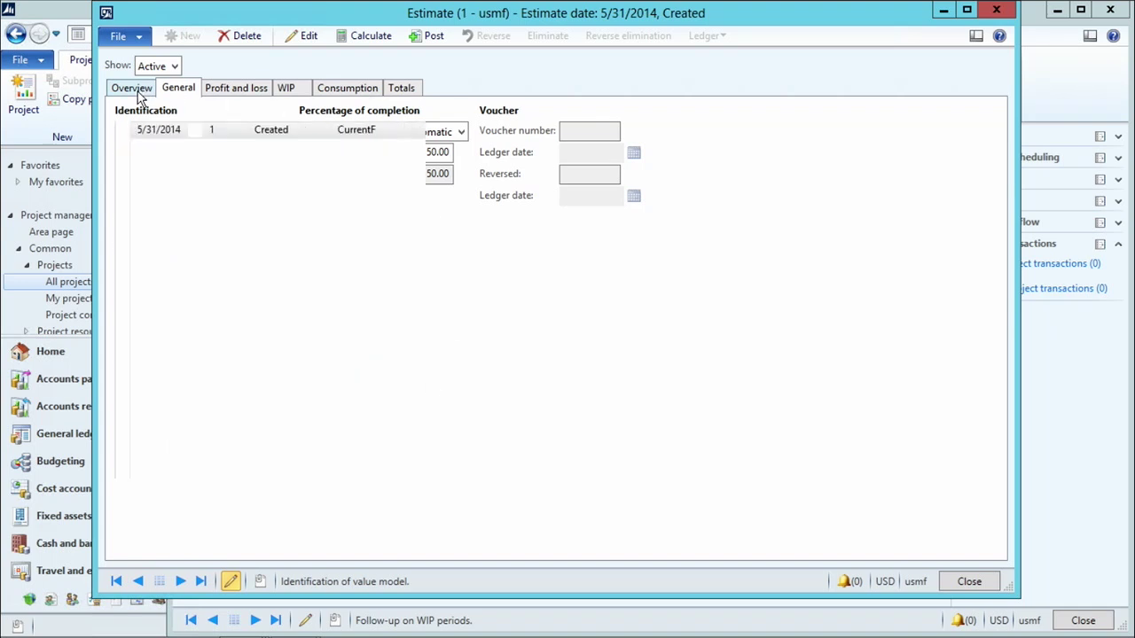
{"action": "left_click", "coordinate": [432, 36]}
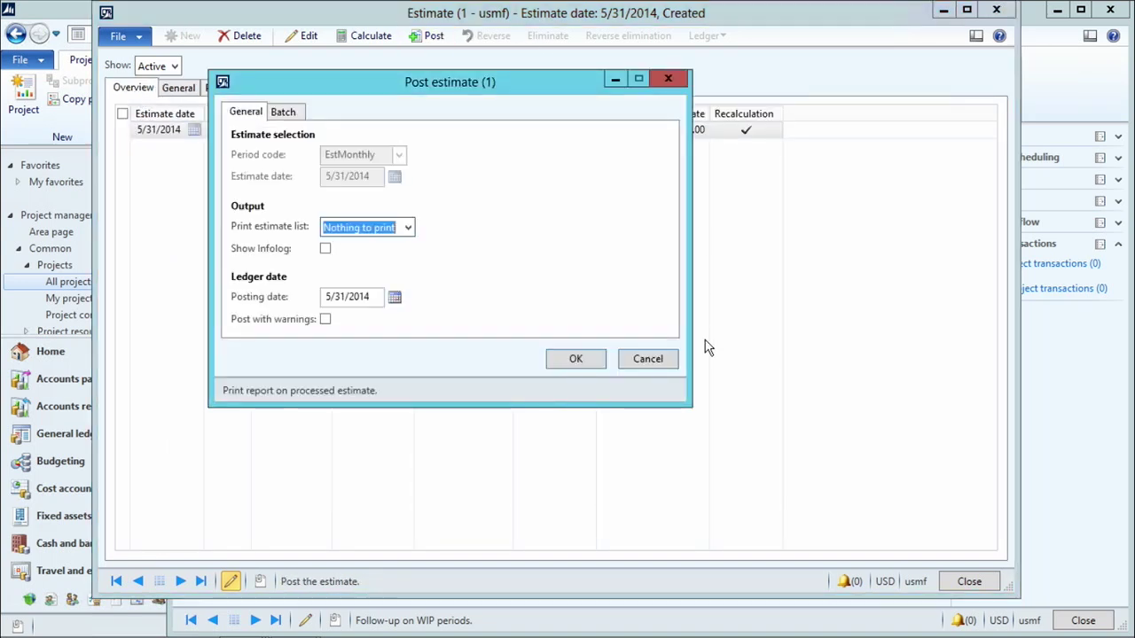
{"action": "left_click", "coordinate": [562, 360]}
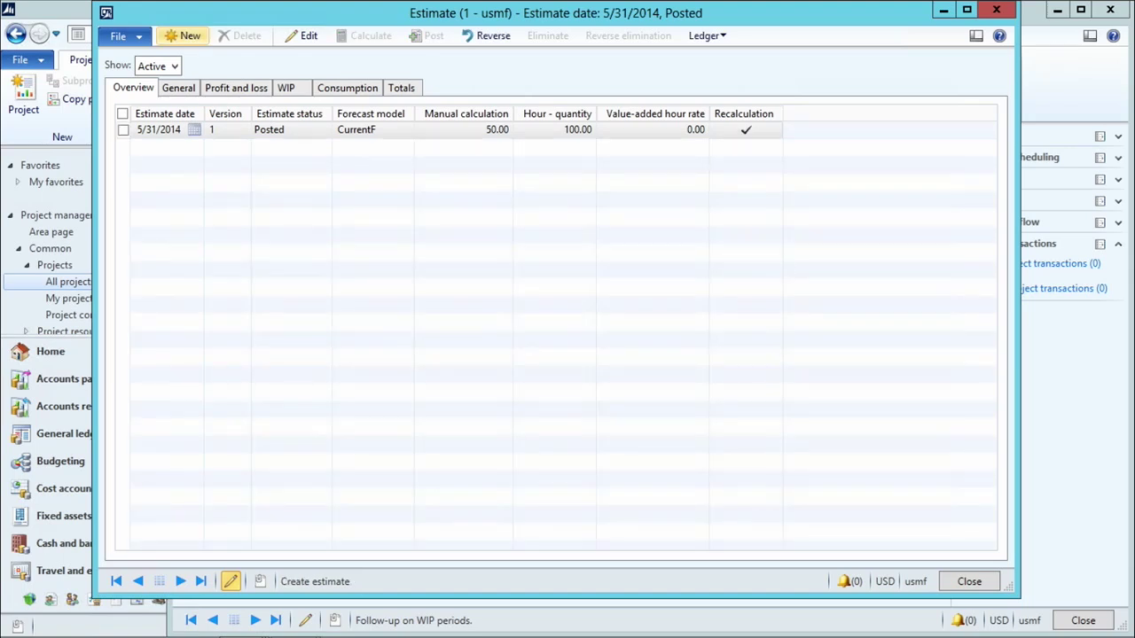
Step: View the posted estimate's ledger voucher transactions and close the voucher and estimate forms
{"action": "left_click", "coordinate": [703, 35]}
{"action": "left_click", "coordinate": [723, 54]}
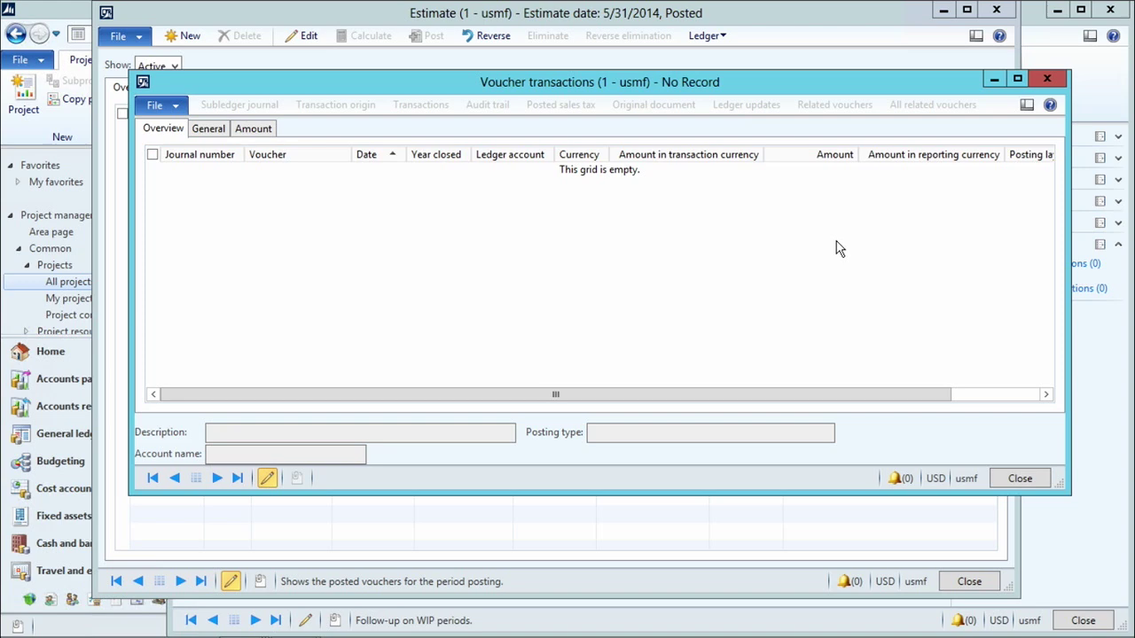
{"action": "left_click", "coordinate": [1024, 478]}
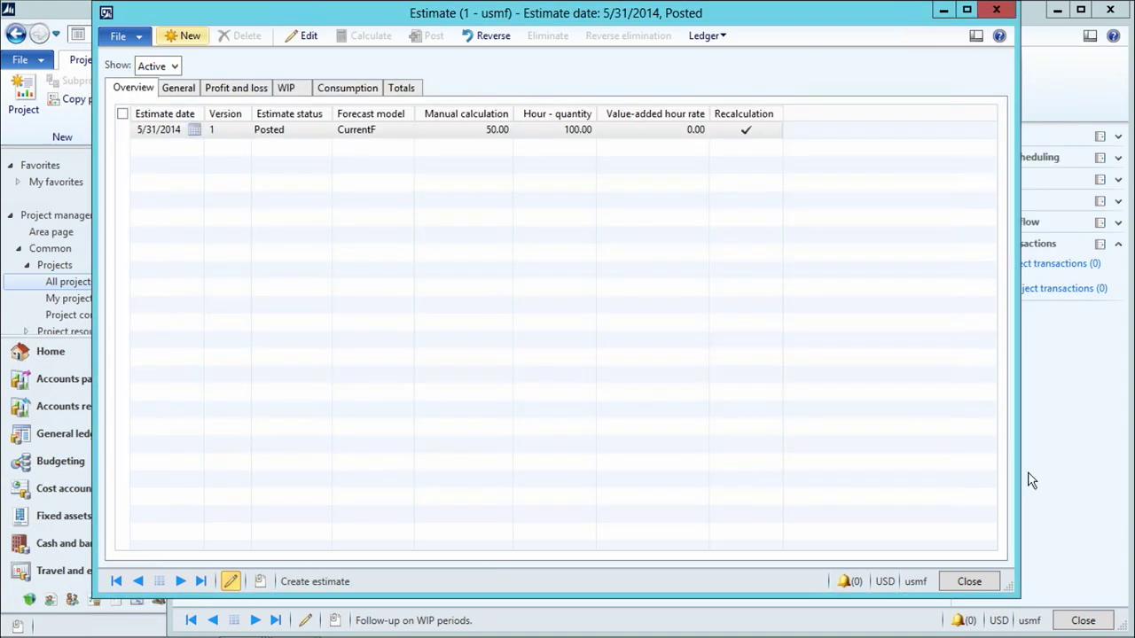
{"action": "left_click", "coordinate": [981, 585]}
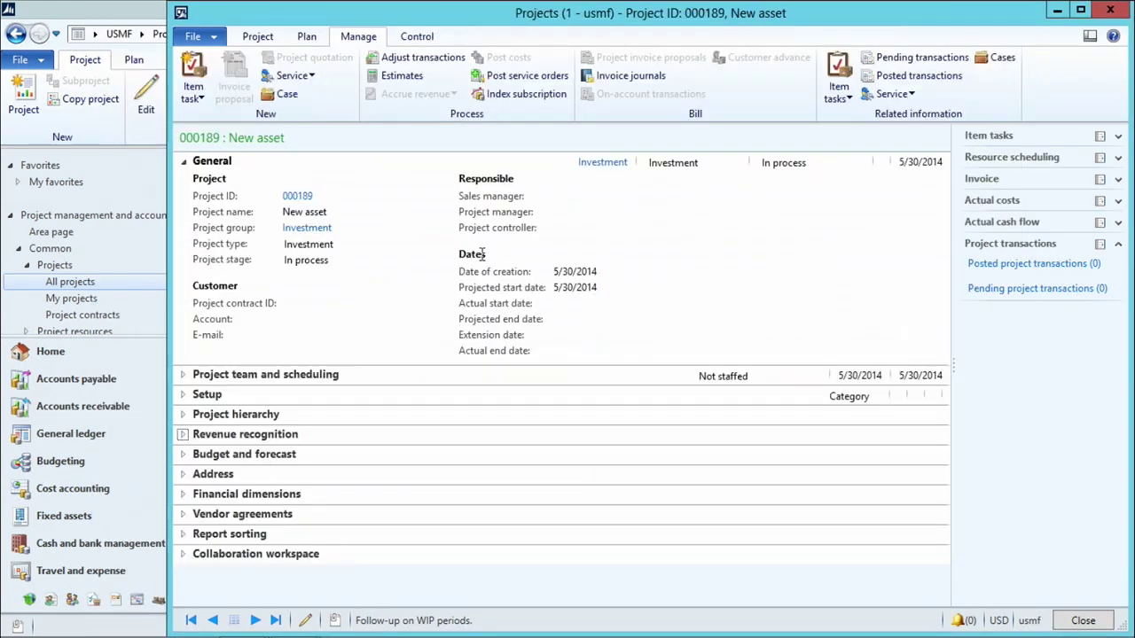
Step: Create a second hour journal for the New asset project and open its journal lines
{"action": "left_click", "coordinate": [260, 38]}
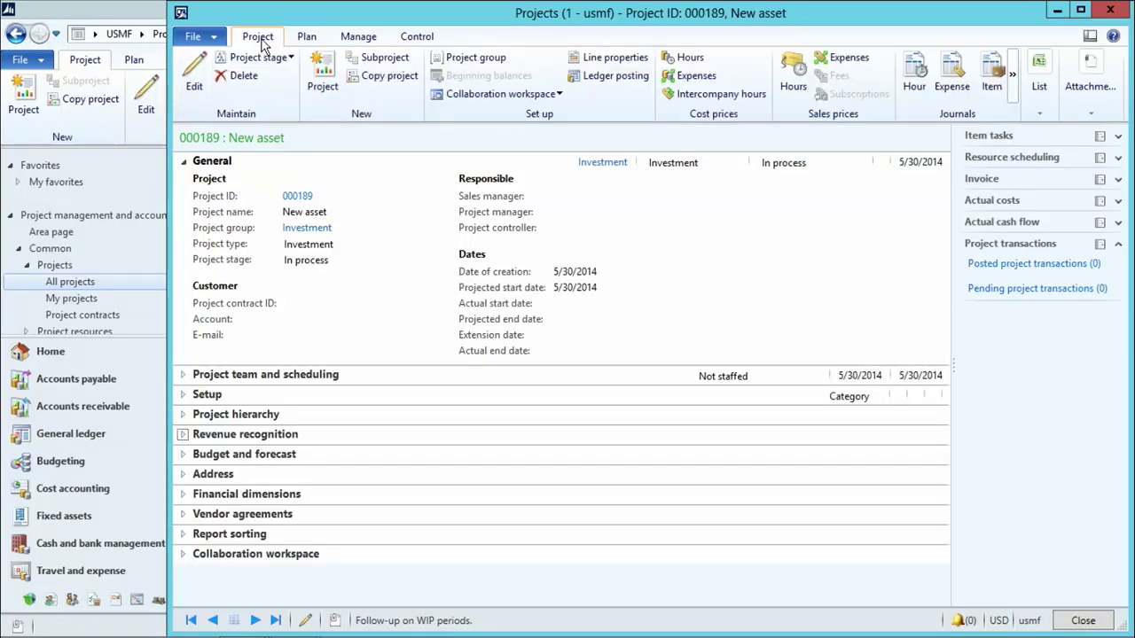
{"action": "left_click", "coordinate": [922, 84]}
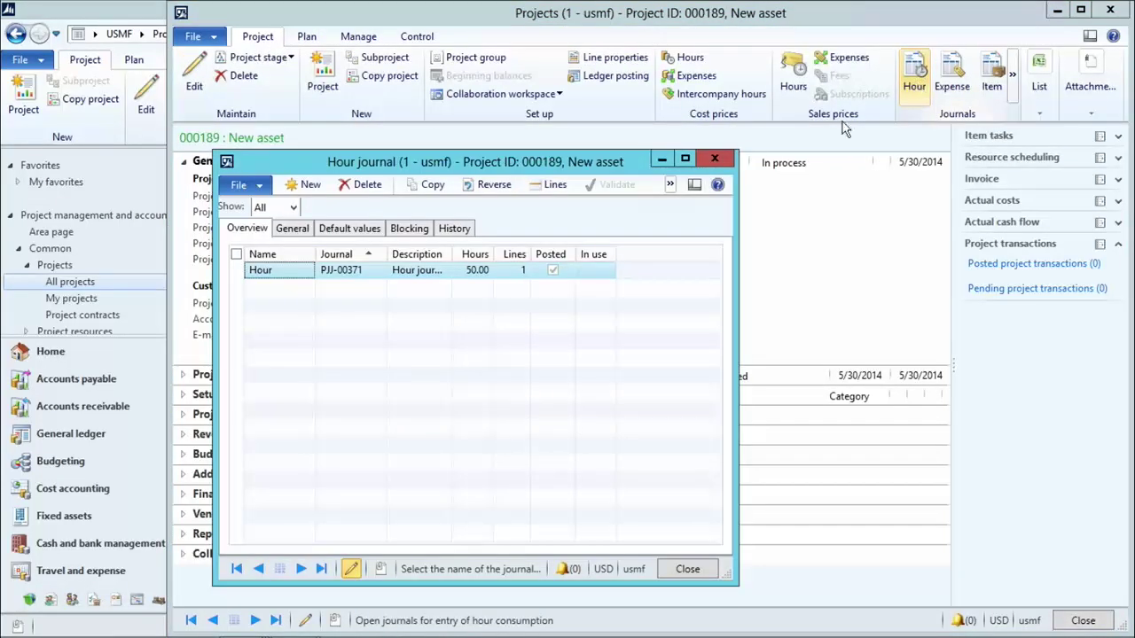
{"action": "left_click", "coordinate": [307, 185]}
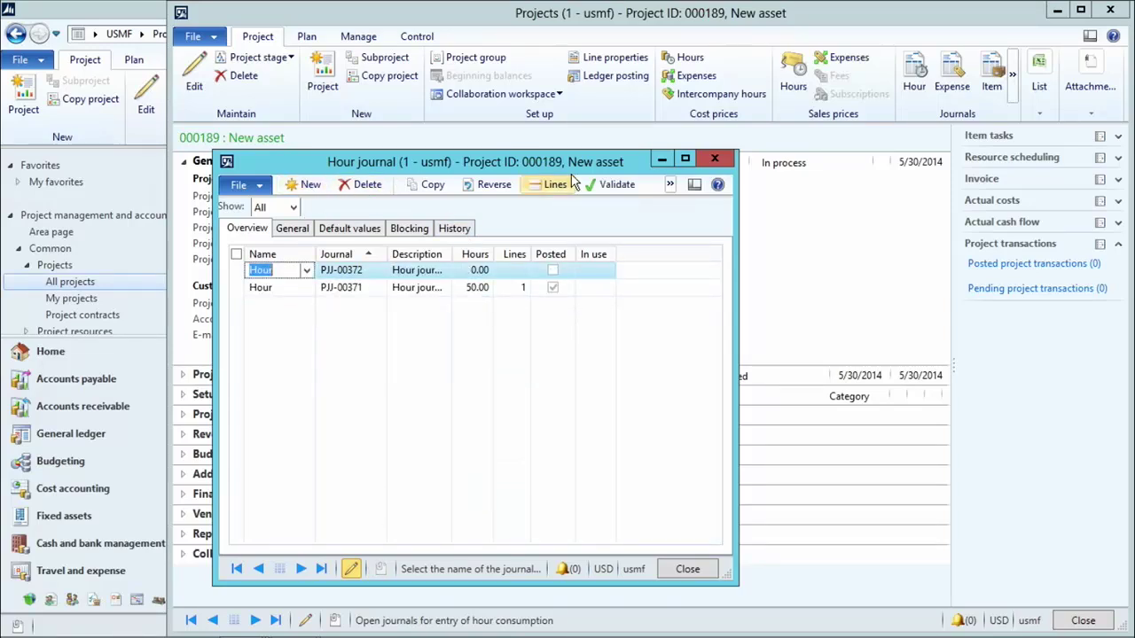
{"action": "left_click", "coordinate": [551, 184]}
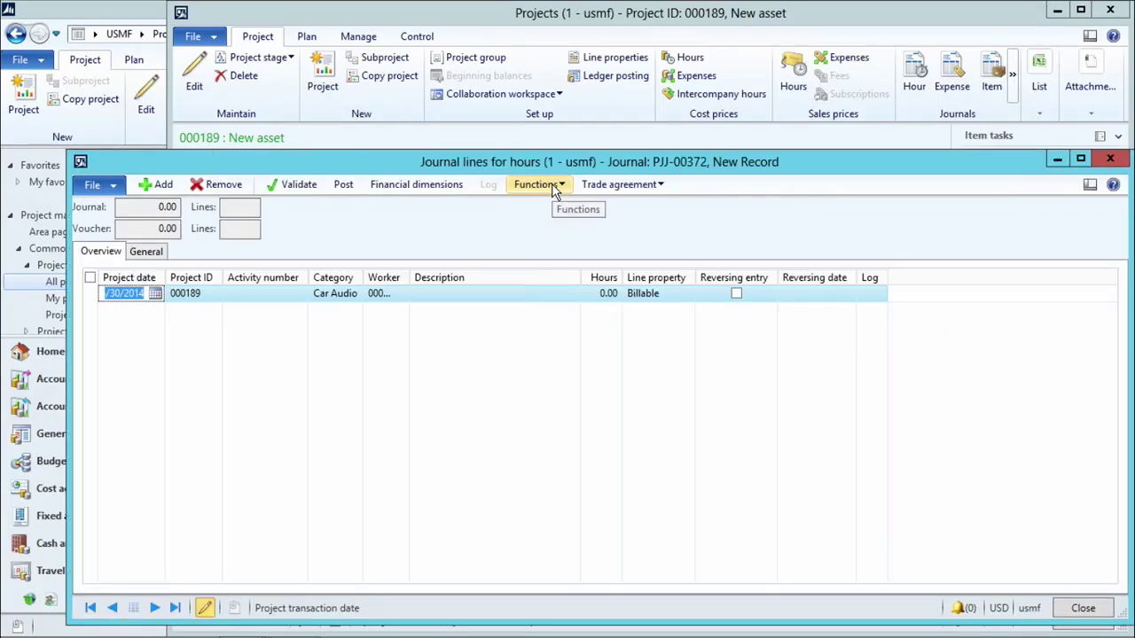
Step: Set the hour journal line to project date 6/13/2014, category Journeyman and 50 hours
{"action": "left_click", "coordinate": [158, 296]}
{"action": "left_click", "coordinate": [349, 313]}
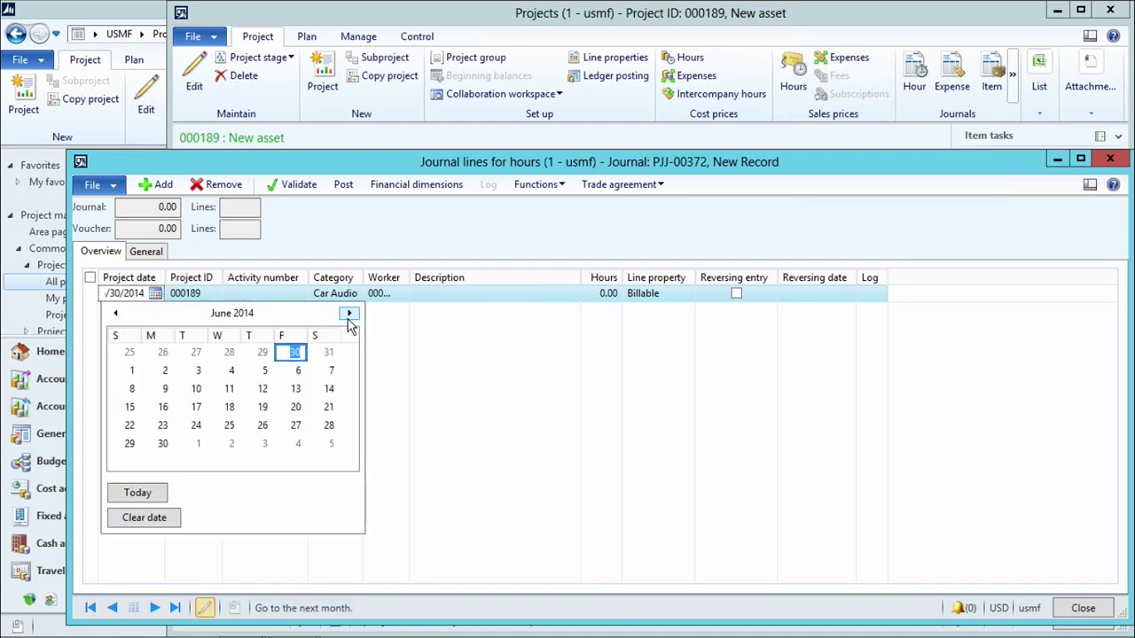
{"action": "left_click", "coordinate": [295, 389]}
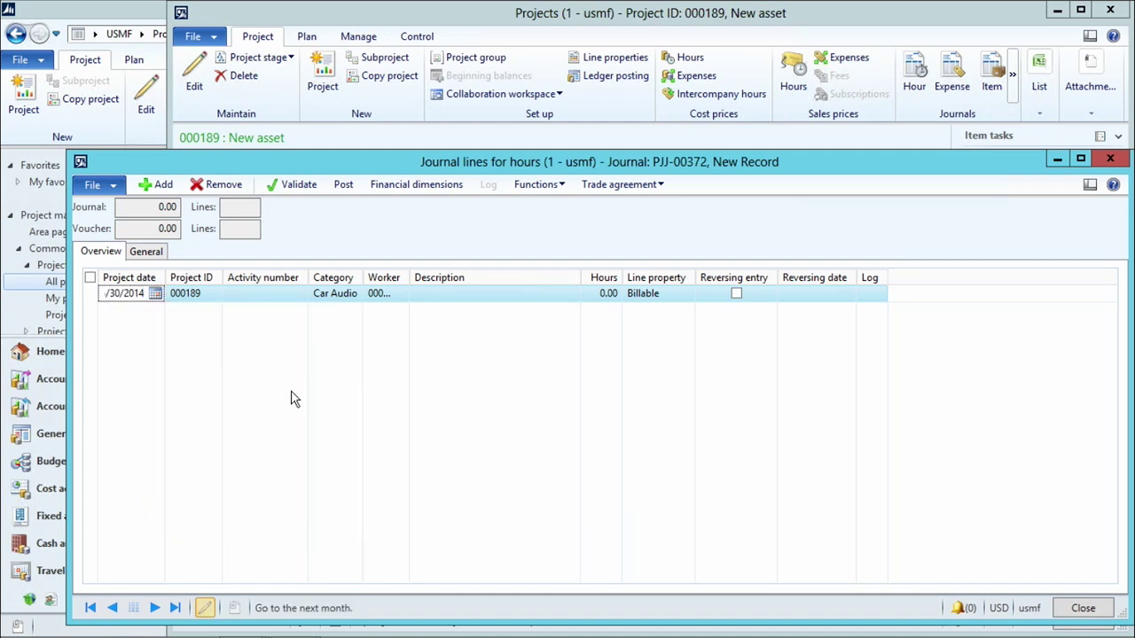
{"action": "left_click", "coordinate": [351, 298]}
{"action": "left_click", "coordinate": [353, 295]}
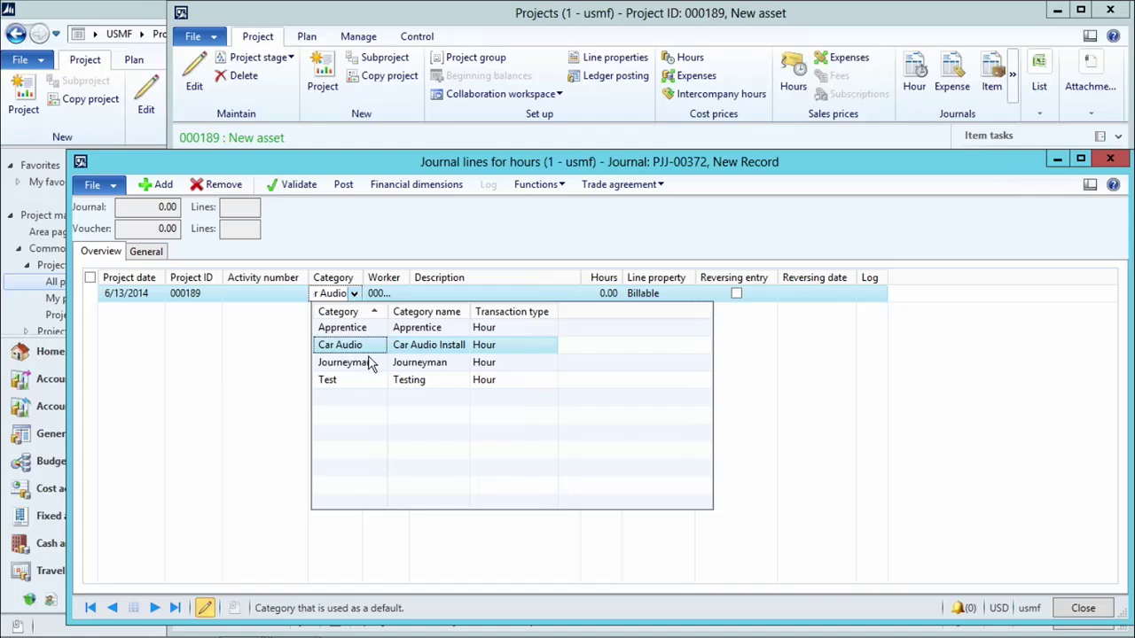
{"action": "left_click", "coordinate": [373, 364]}
{"action": "key", "text": "Tab"}
{"action": "key", "text": "Tab"}
{"action": "key", "text": "Tab"}
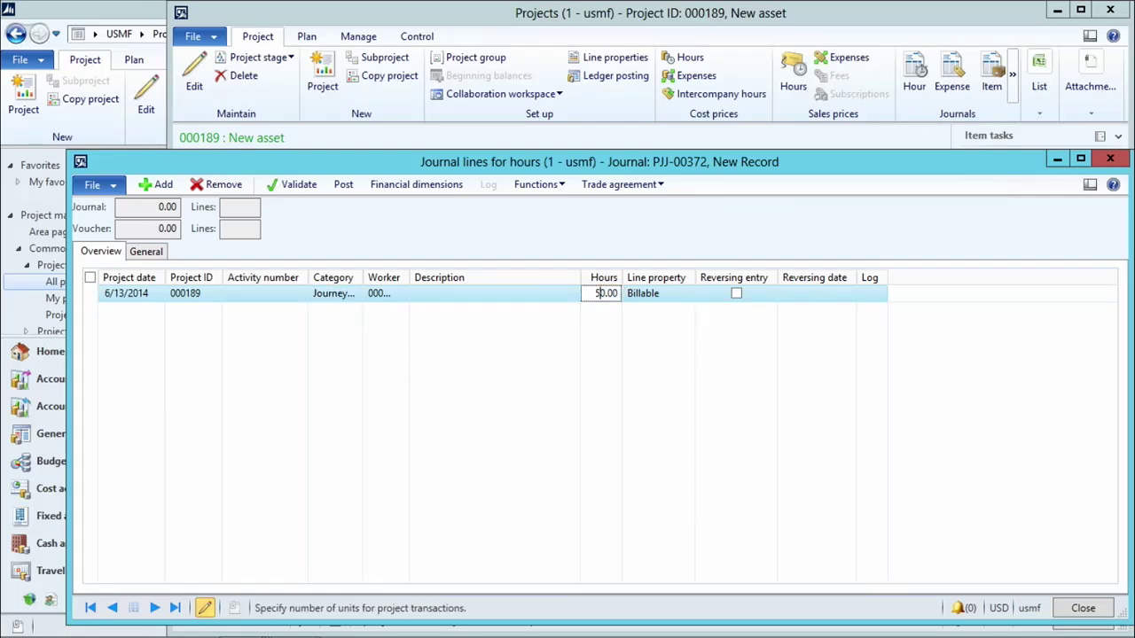
Step: Post the second hour journal and close its lines and the journal form
{"action": "left_click", "coordinate": [344, 185]}
{"action": "left_click", "coordinate": [590, 390]}
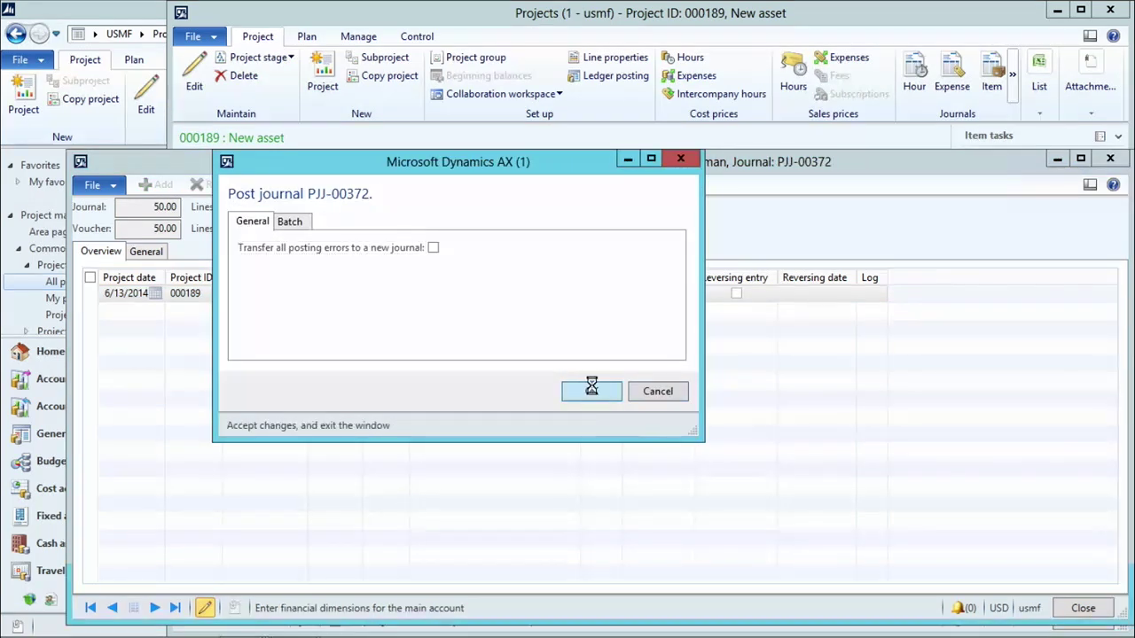
{"action": "left_click", "coordinate": [399, 388]}
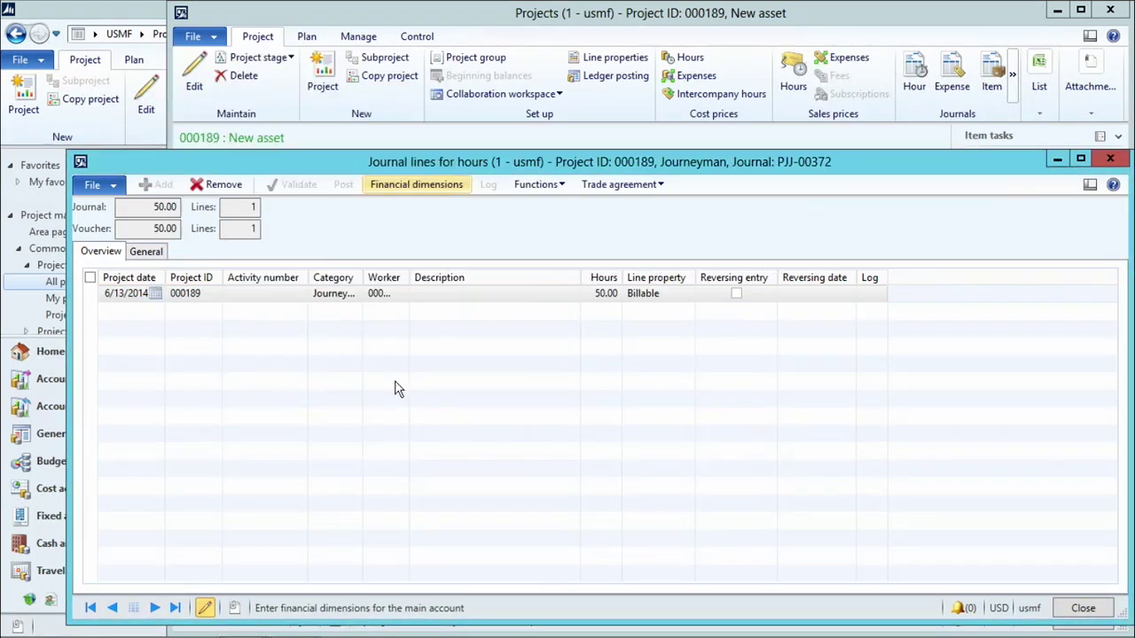
{"action": "left_click", "coordinate": [1098, 610]}
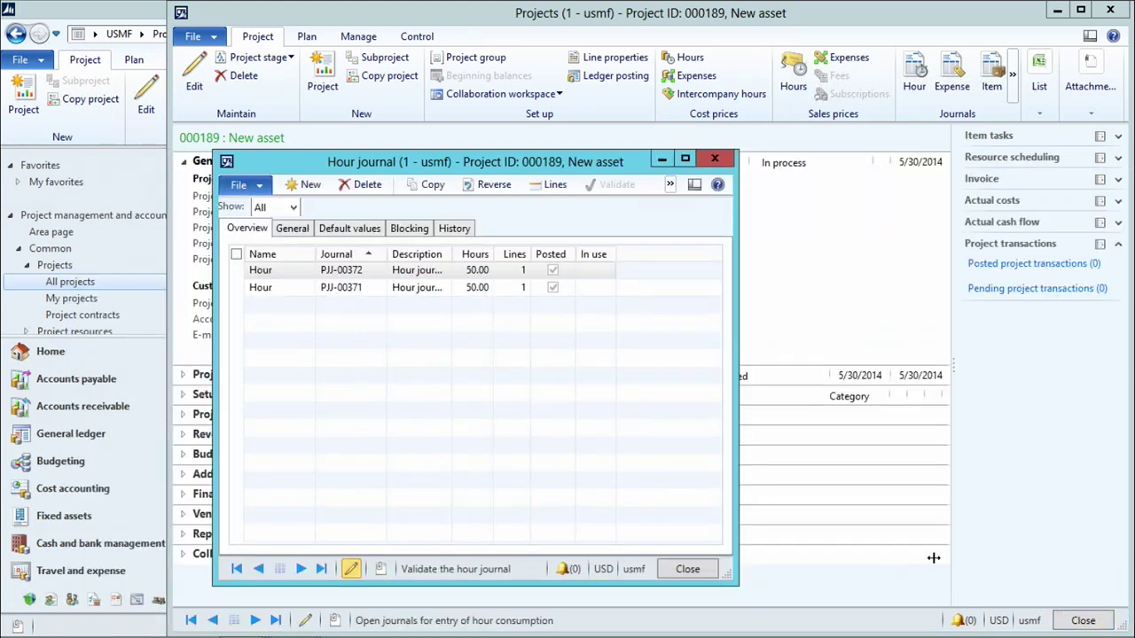
{"action": "left_click", "coordinate": [685, 570]}
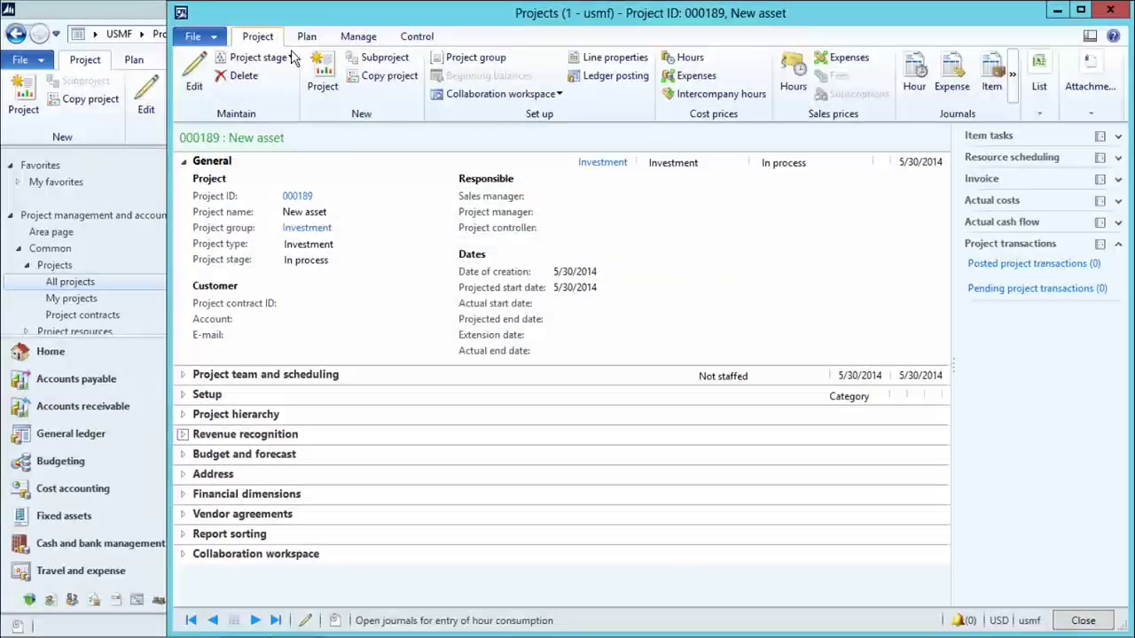
Step: Open the estimates of the New asset project
{"action": "left_click", "coordinate": [359, 36]}
{"action": "left_click", "coordinate": [401, 76]}
Step: Create a 6/30/2014 estimate with forecast model CurrentF and both the cost to complete and completion methods taken from the cost template
{"action": "left_click", "coordinate": [174, 37]}
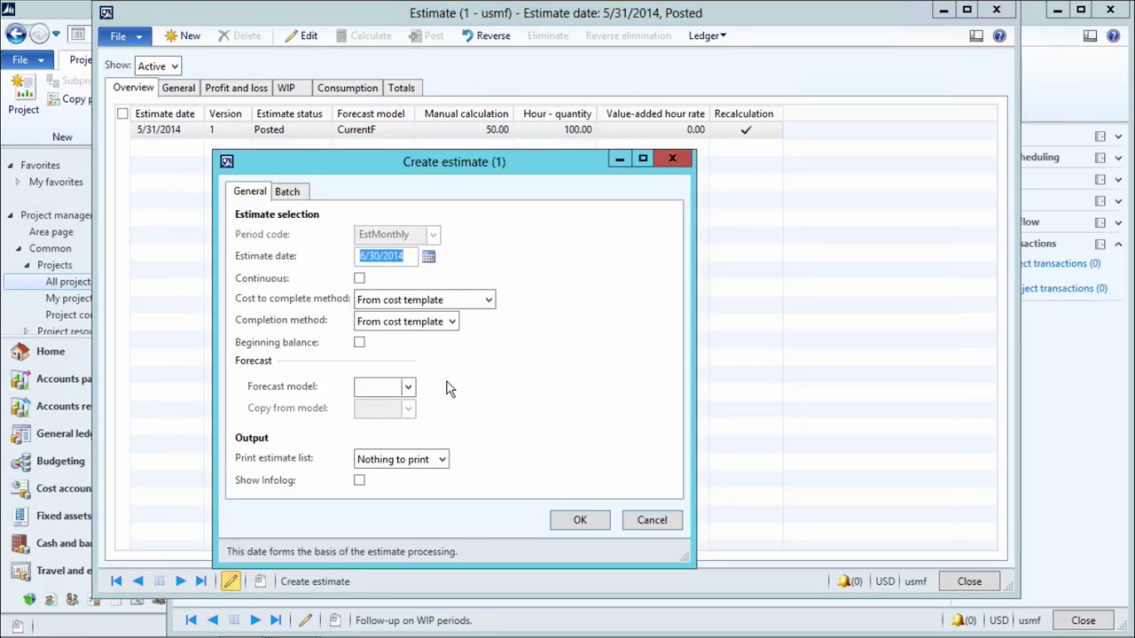
{"action": "left_click", "coordinate": [408, 387]}
{"action": "left_click", "coordinate": [394, 426]}
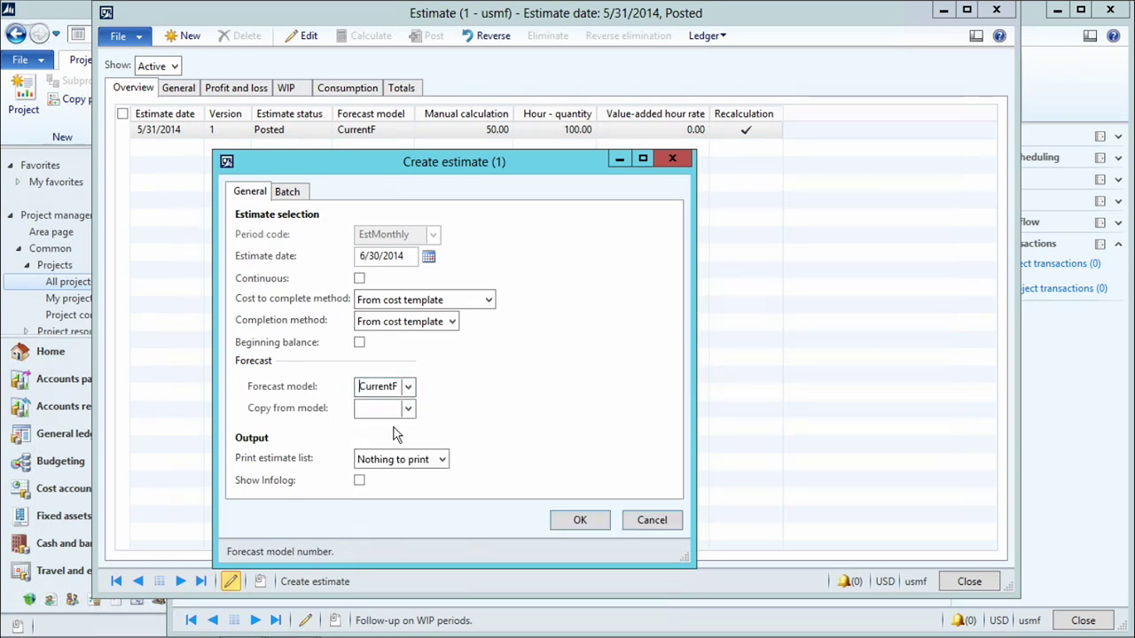
{"action": "left_click", "coordinate": [577, 521]}
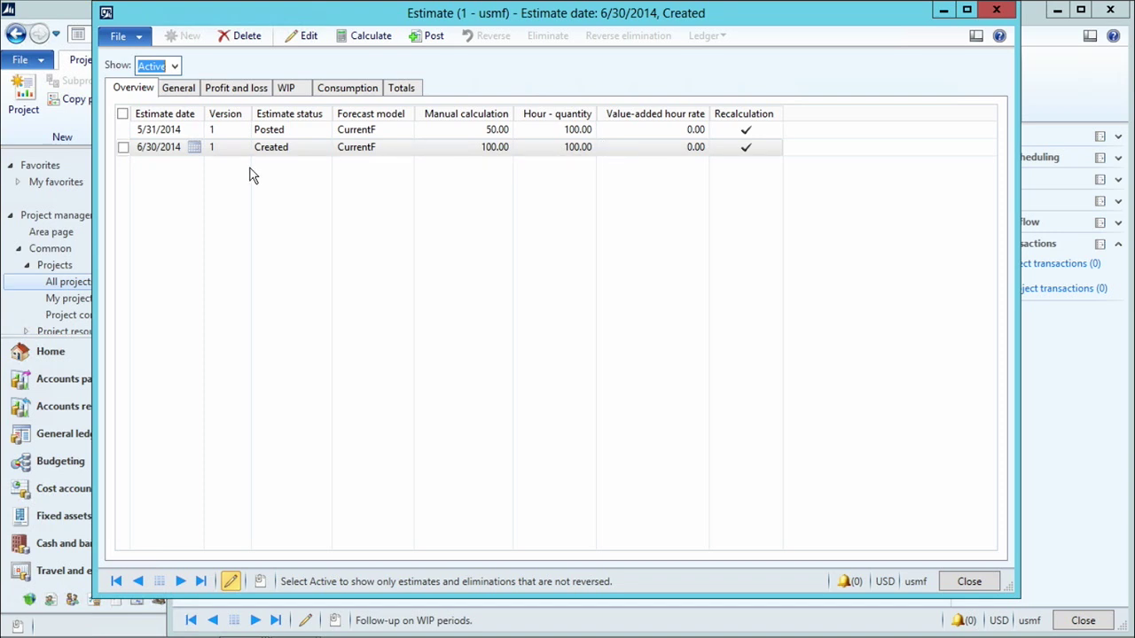
Step: Delete the newly created 6/30/2014 estimate
{"action": "left_click", "coordinate": [123, 147]}
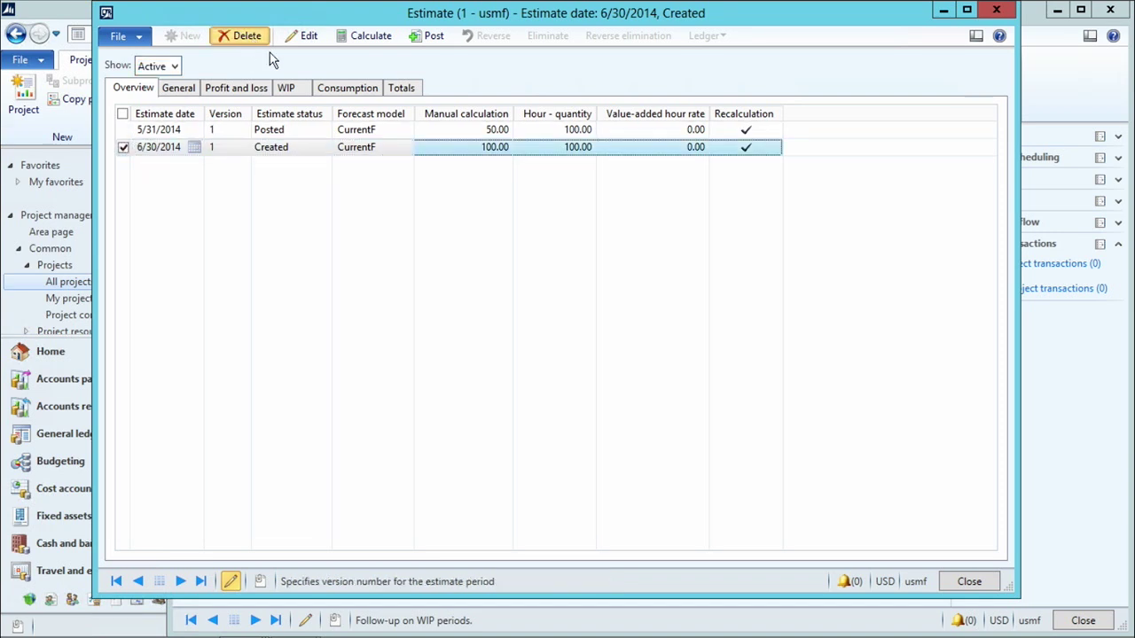
{"action": "left_click", "coordinate": [243, 35]}
{"action": "left_click", "coordinate": [585, 393]}
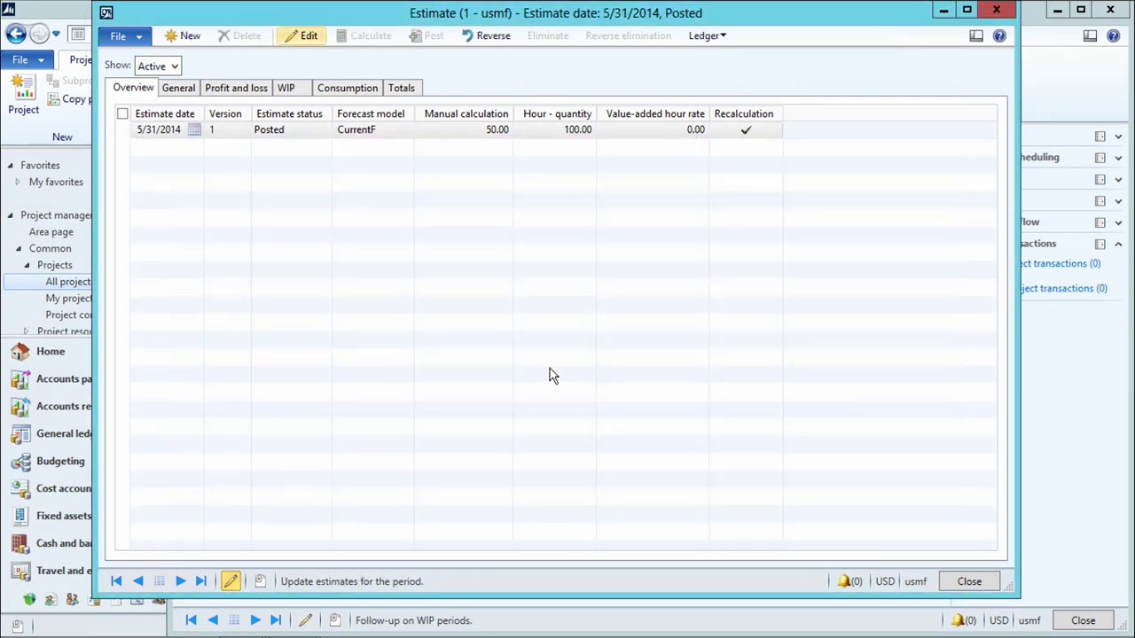
Step: Create a 6/30/2014 estimate using the Set cost to complete to zero method and forecast model CurrentF
{"action": "left_click", "coordinate": [166, 39]}
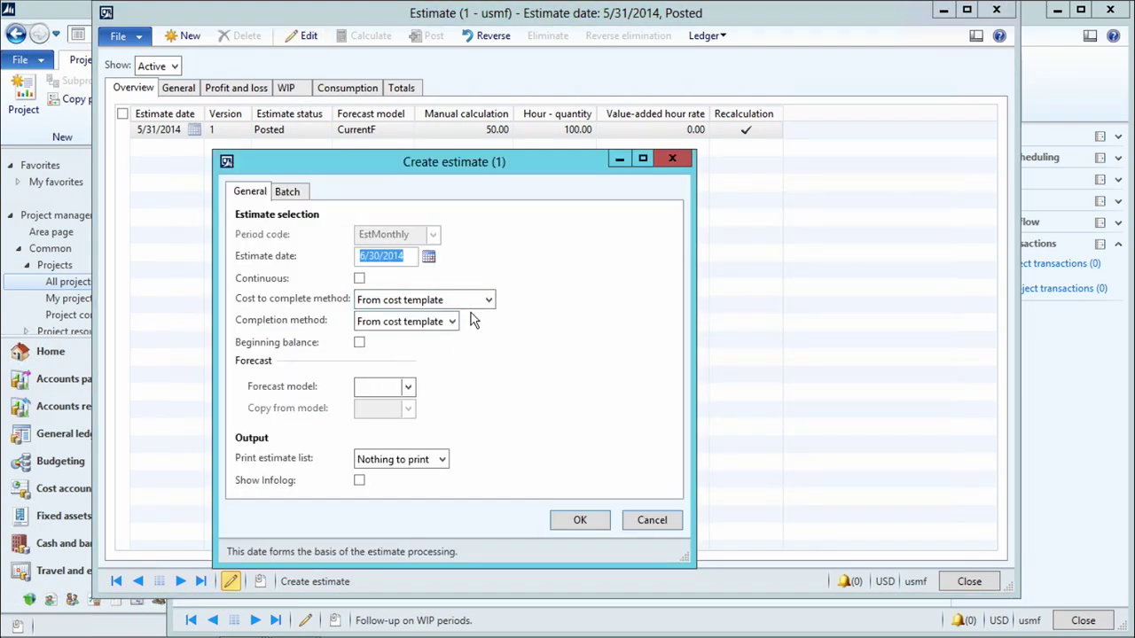
{"action": "left_click", "coordinate": [489, 300]}
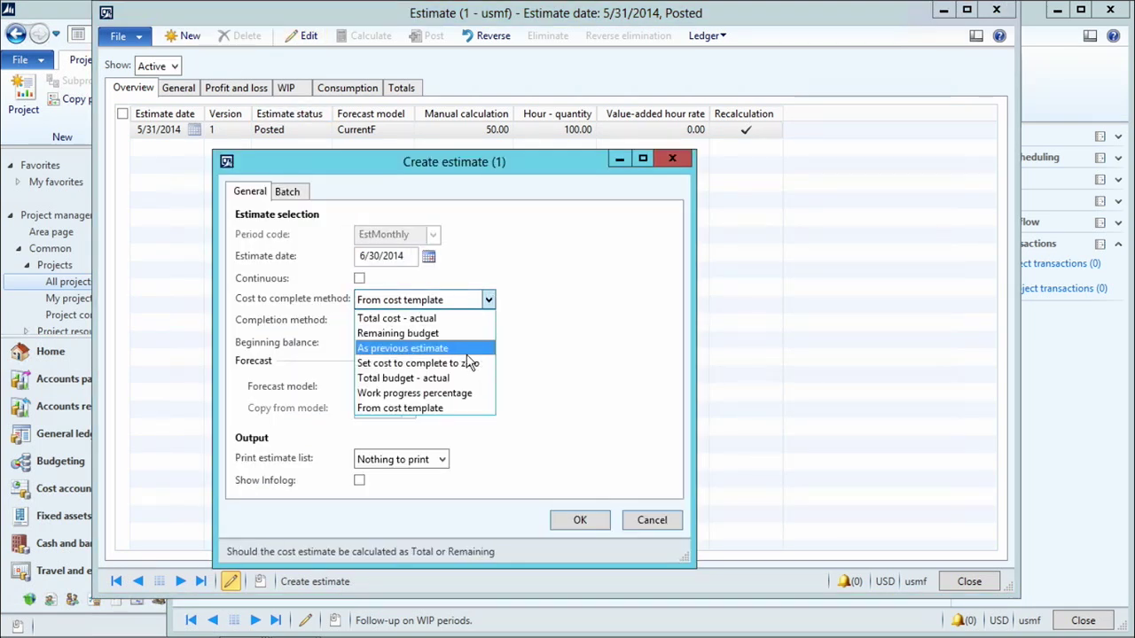
{"action": "left_click", "coordinate": [459, 364]}
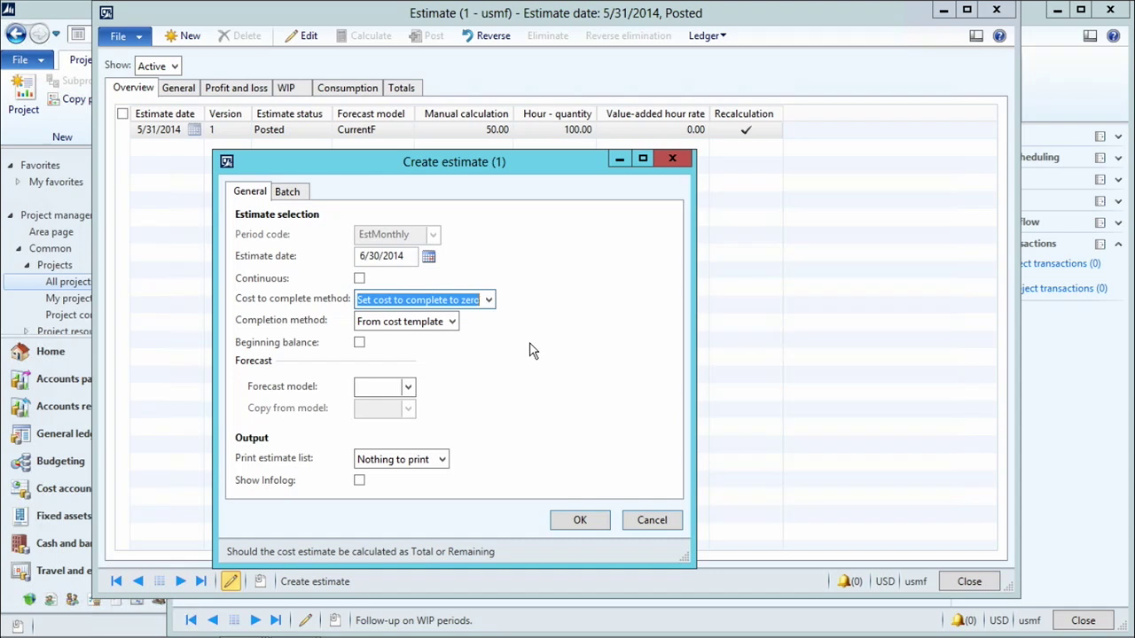
{"action": "left_click", "coordinate": [408, 387]}
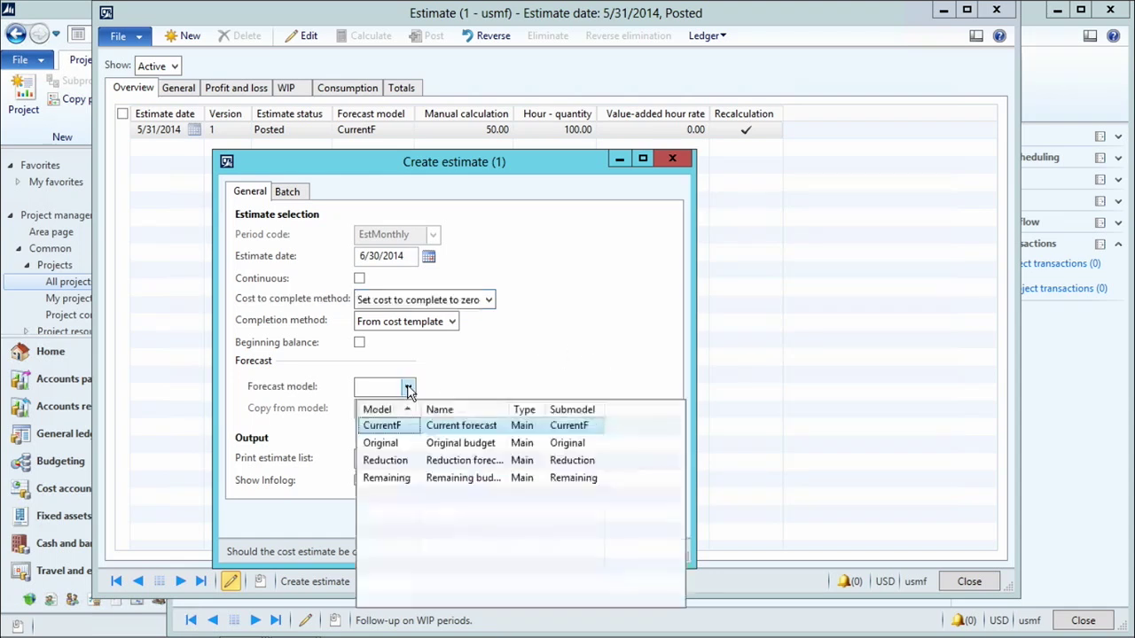
{"action": "left_click", "coordinate": [383, 426]}
{"action": "left_click", "coordinate": [580, 519]}
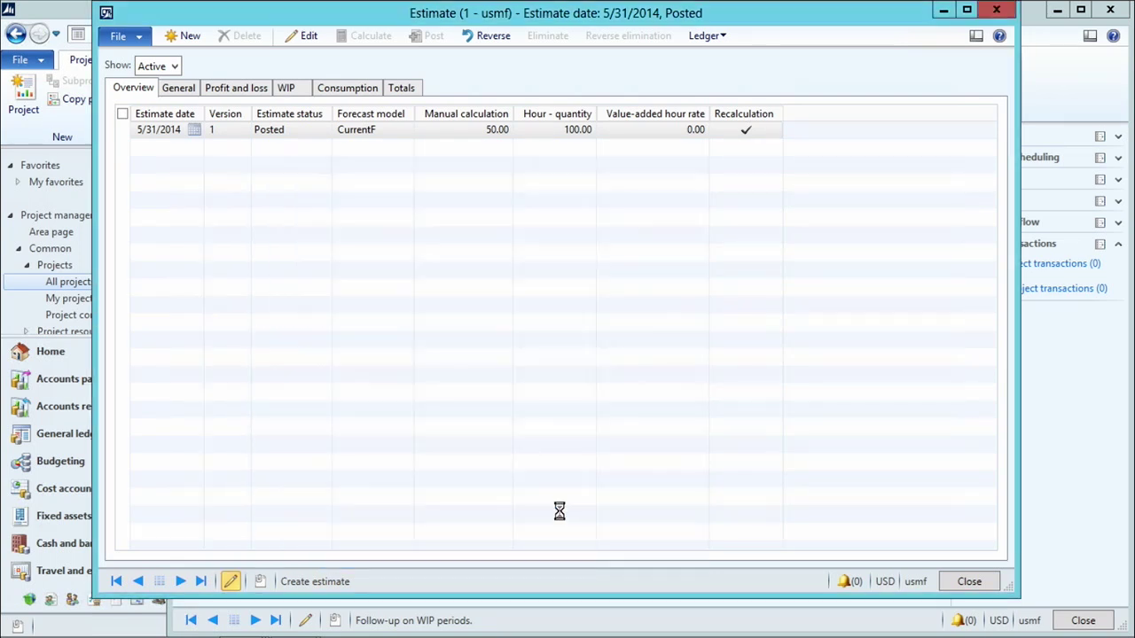
Step: Check the totals of the 6/30/2014 estimate and post it with posting date 6/30/2014
{"action": "left_click", "coordinate": [152, 149]}
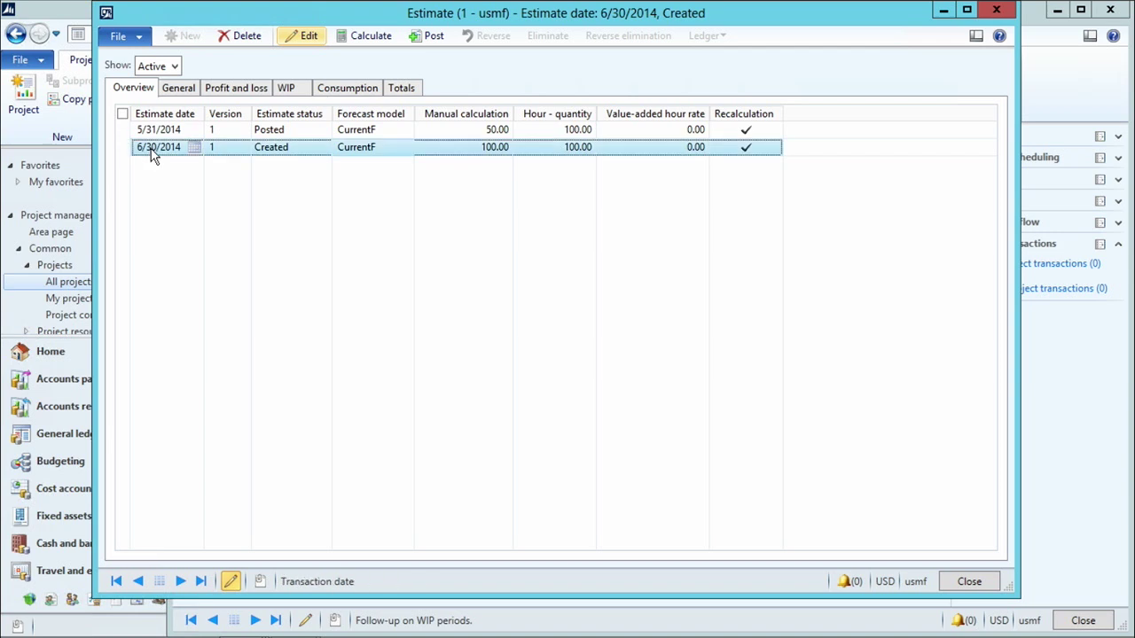
{"action": "left_click", "coordinate": [402, 90]}
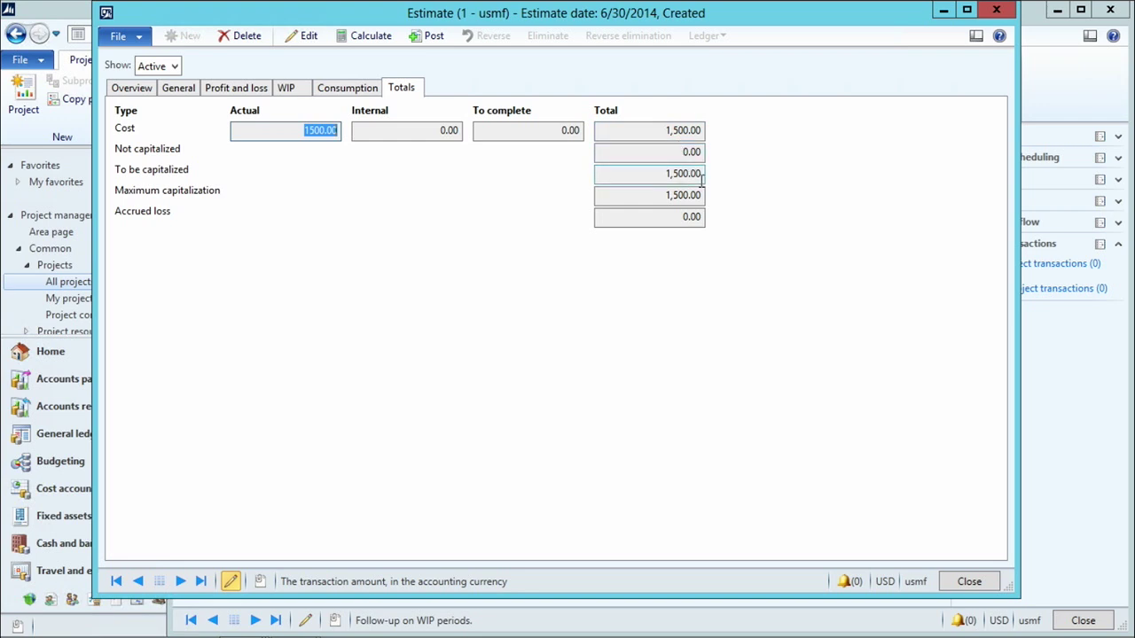
{"action": "left_click", "coordinate": [133, 89]}
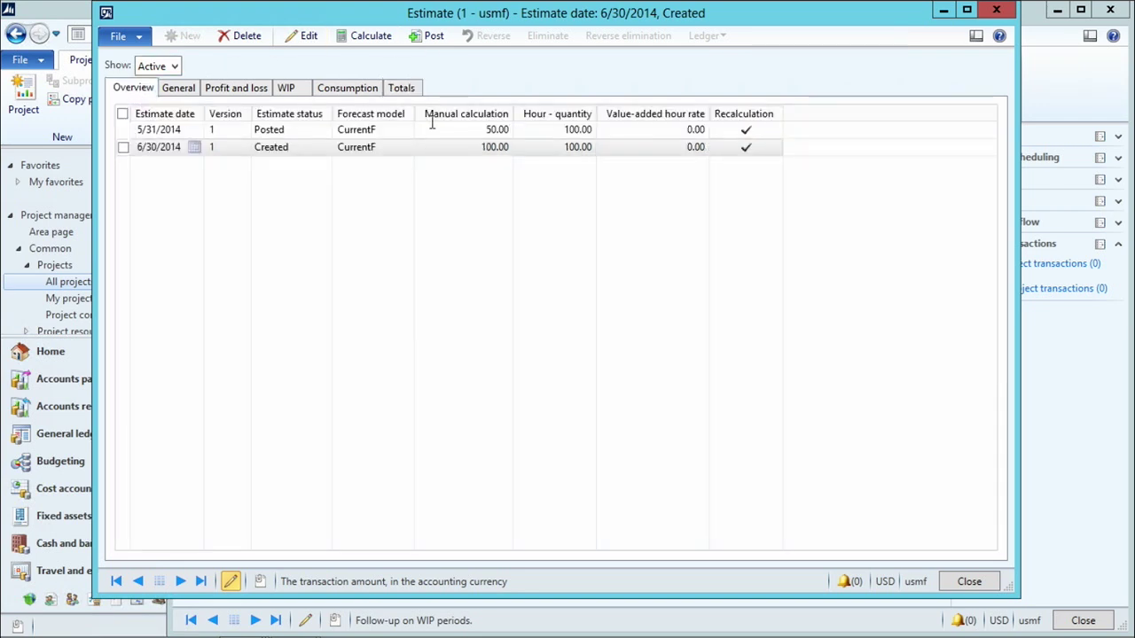
{"action": "left_click", "coordinate": [430, 39]}
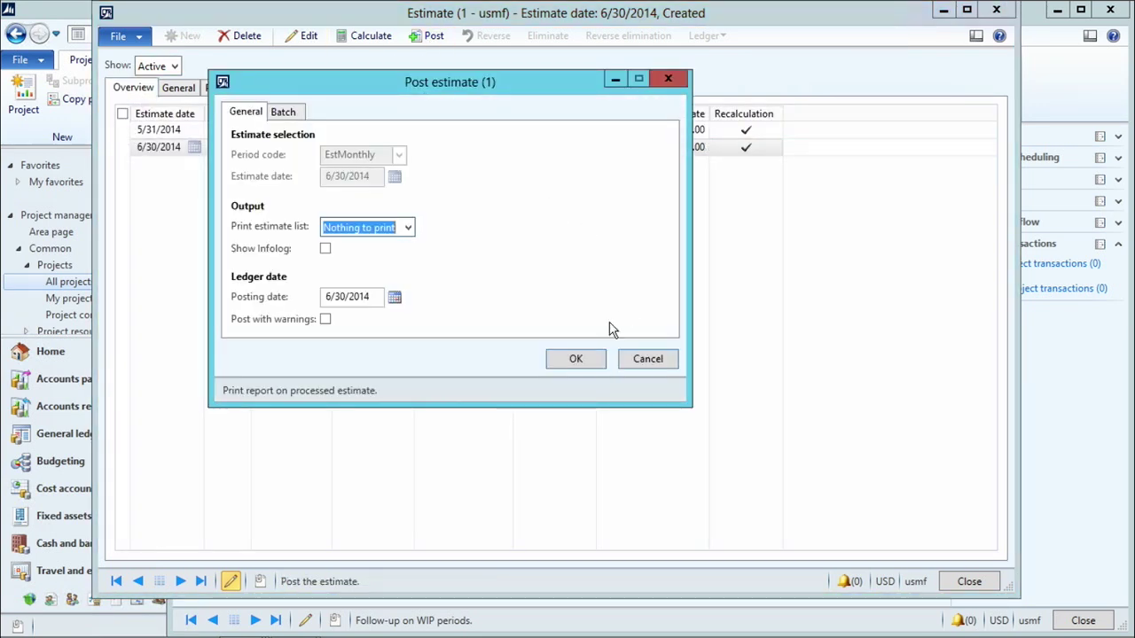
{"action": "left_click", "coordinate": [576, 360]}
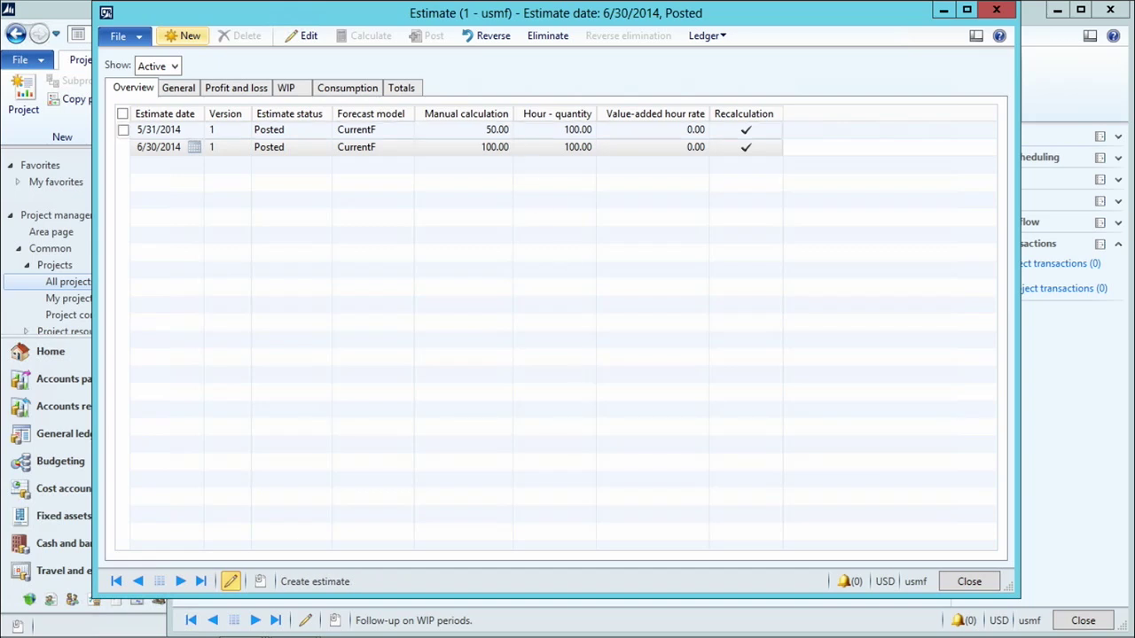
Step: Eliminate the posted 6/30/2014 estimate without WIP warnings and without setting the stage to Finished, and dismiss the Infolog
{"action": "left_click", "coordinate": [564, 44]}
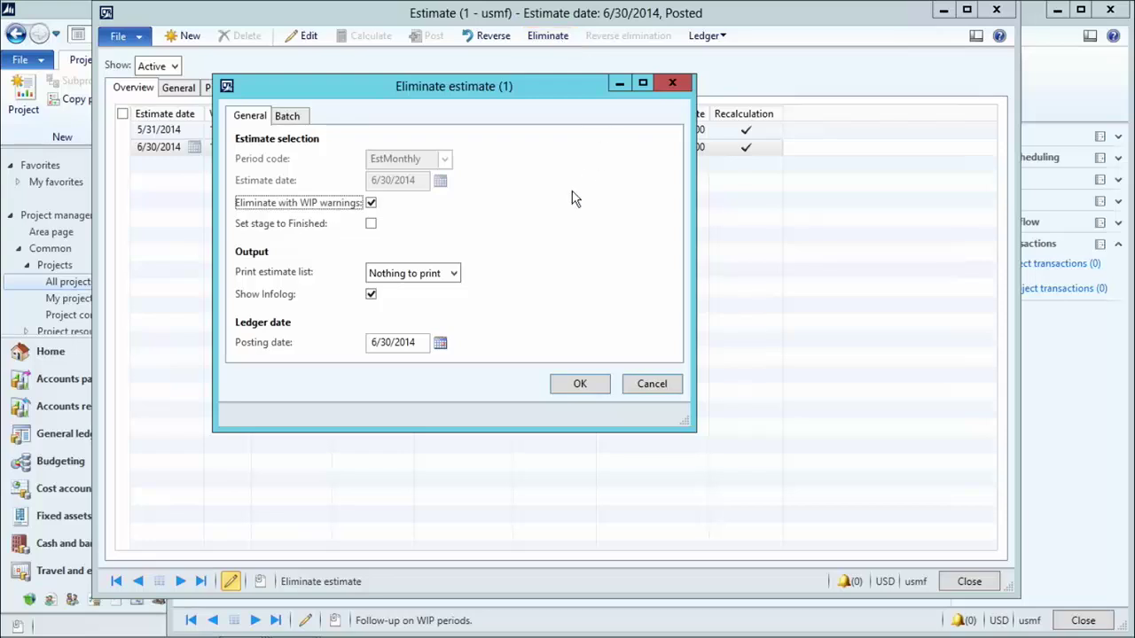
{"action": "left_click", "coordinate": [371, 225]}
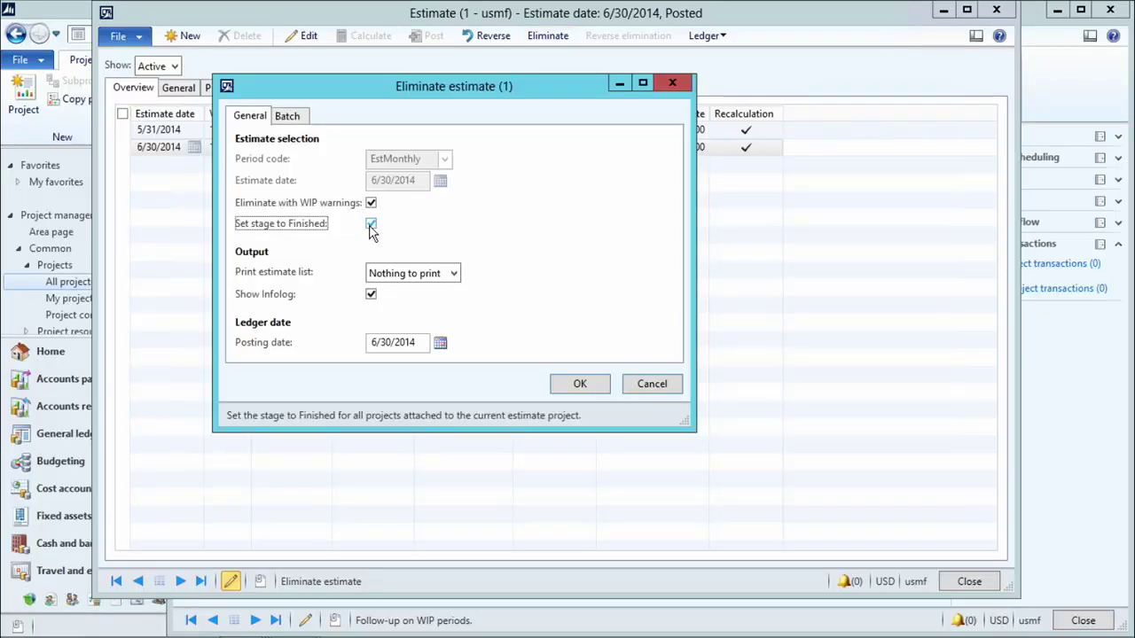
{"action": "left_click", "coordinate": [371, 225]}
{"action": "left_click", "coordinate": [371, 203]}
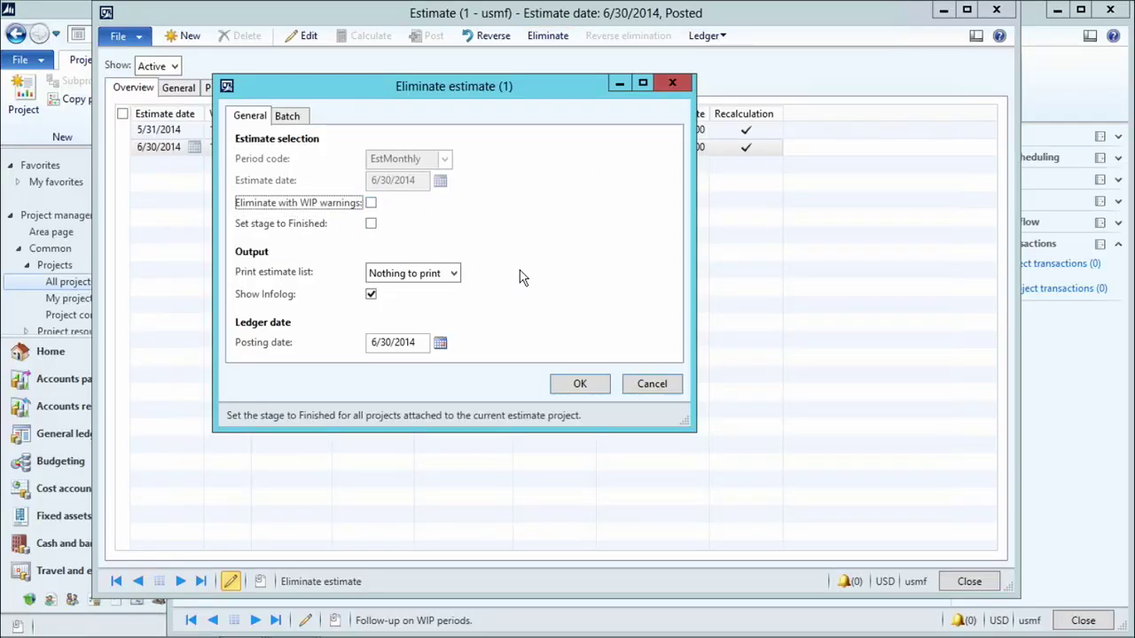
{"action": "left_click", "coordinate": [576, 384]}
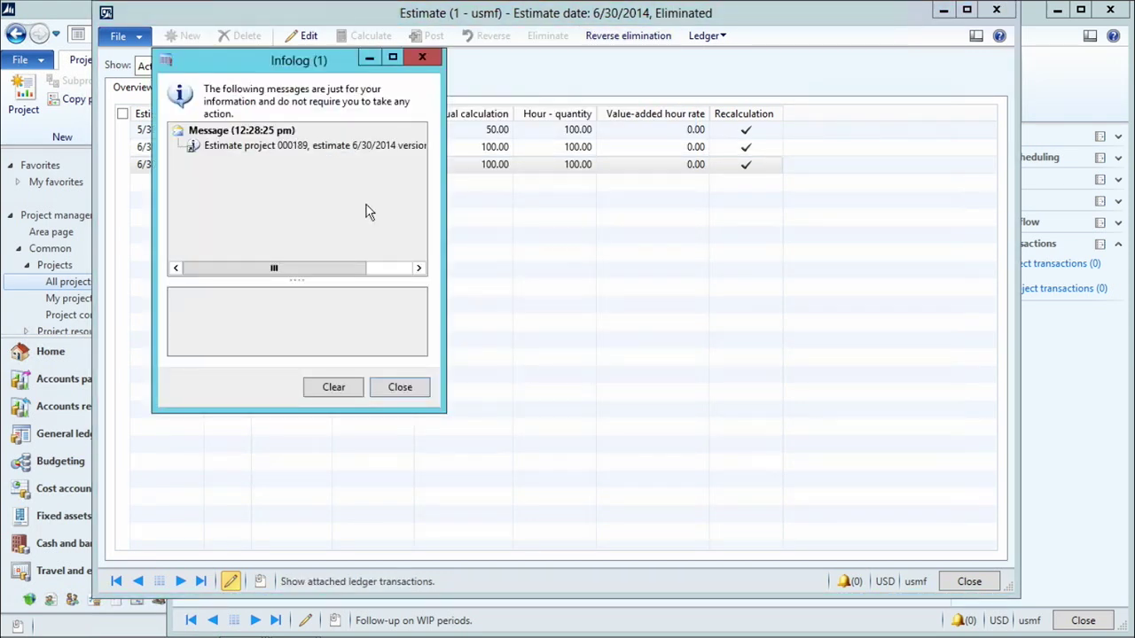
{"action": "left_click", "coordinate": [328, 146]}
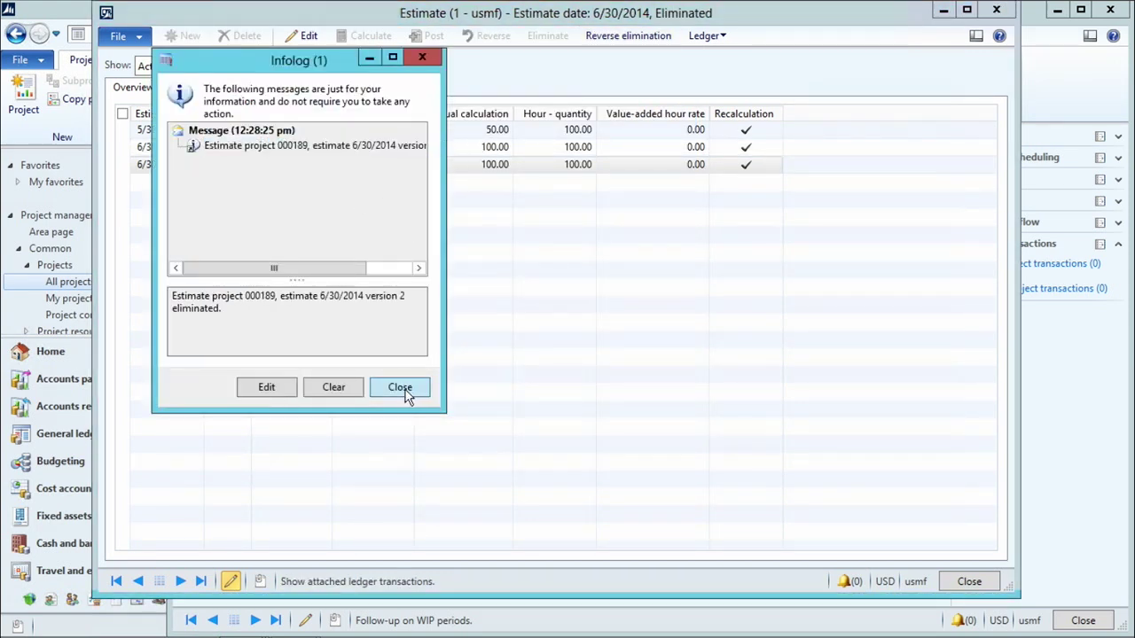
{"action": "left_click", "coordinate": [400, 389]}
Step: View the eliminated estimate's ledger voucher transactions and close the voucher and estimate forms
{"action": "left_click", "coordinate": [707, 36]}
{"action": "left_click", "coordinate": [720, 53]}
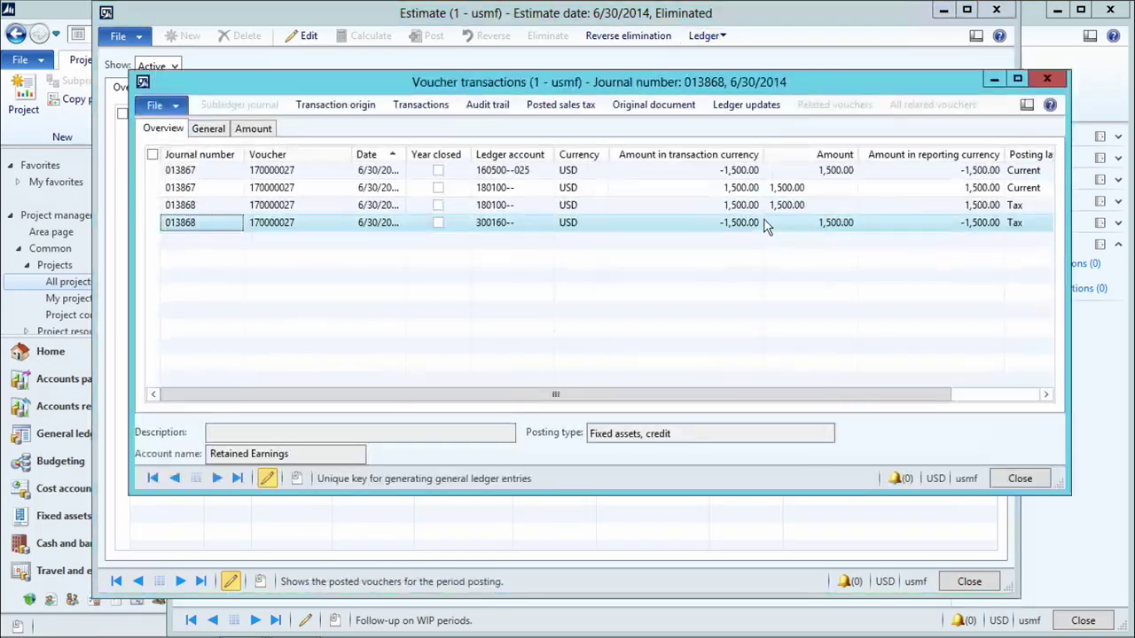
{"action": "mouse_move", "coordinate": [501, 193]}
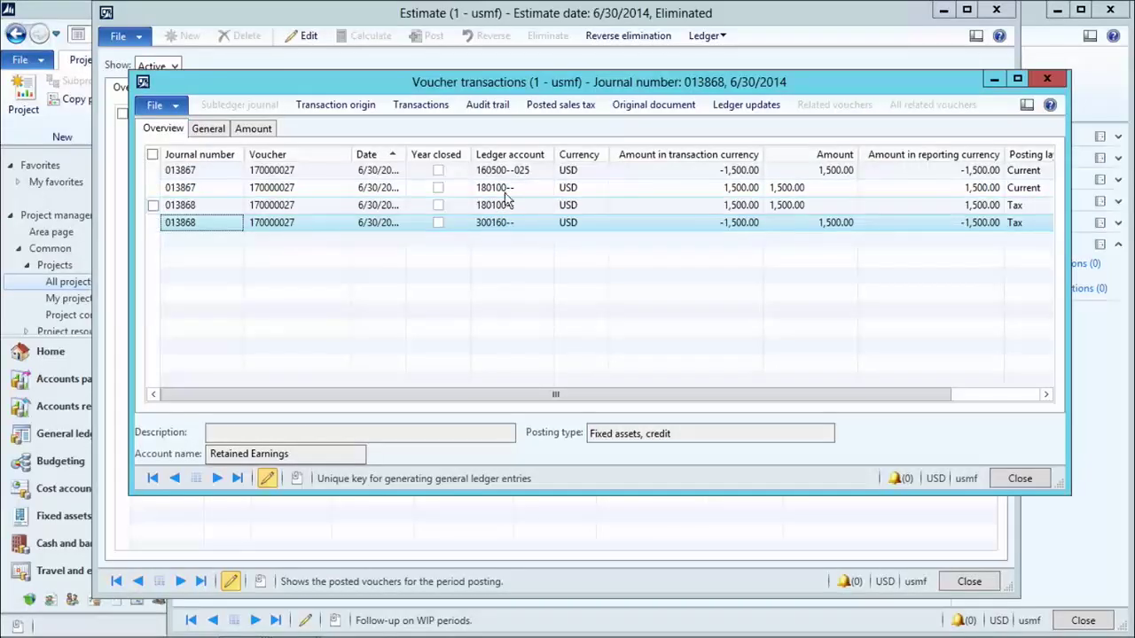
{"action": "left_click", "coordinate": [1016, 478]}
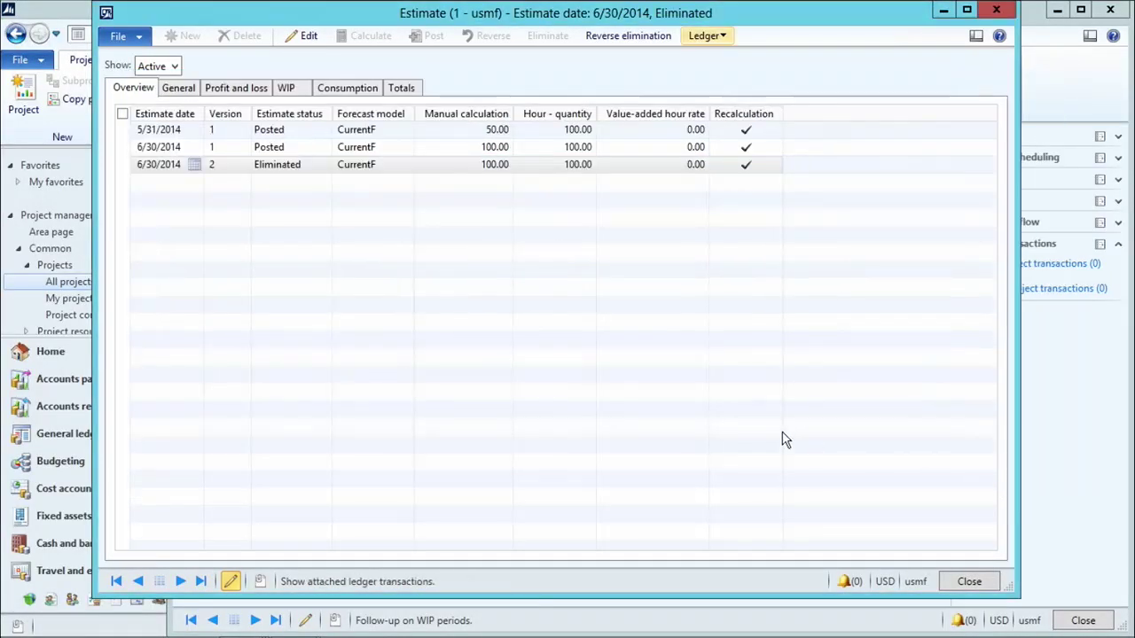
{"action": "left_click", "coordinate": [984, 585]}
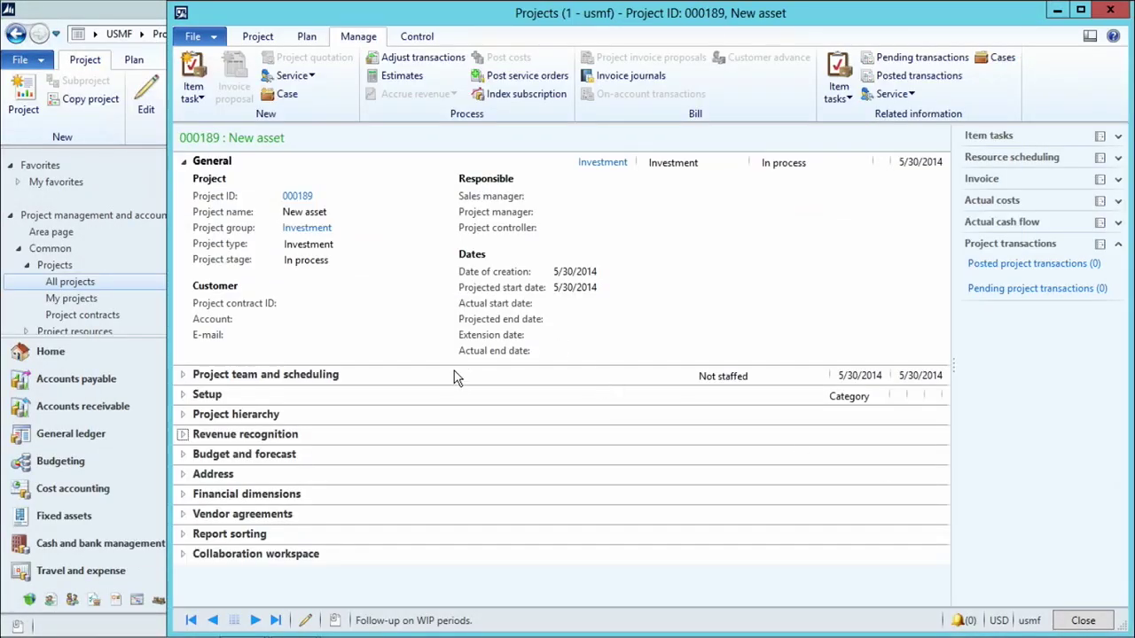
Step: Examine the Setup and Revenue recognition details of the New asset project
{"action": "left_click", "coordinate": [182, 396]}
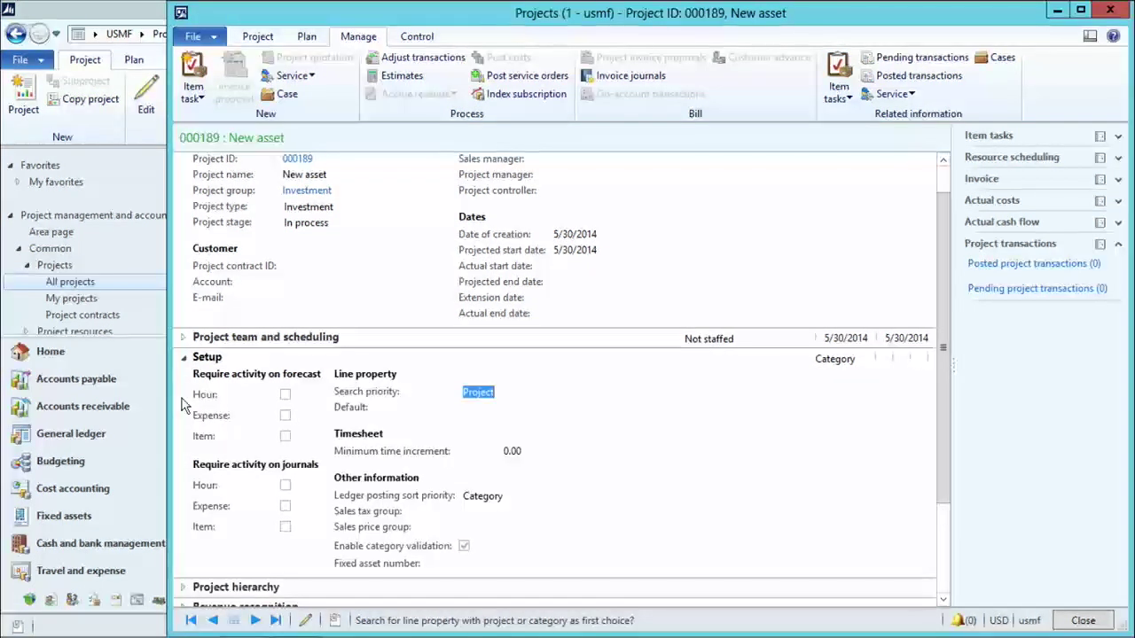
{"action": "left_click", "coordinate": [185, 360]}
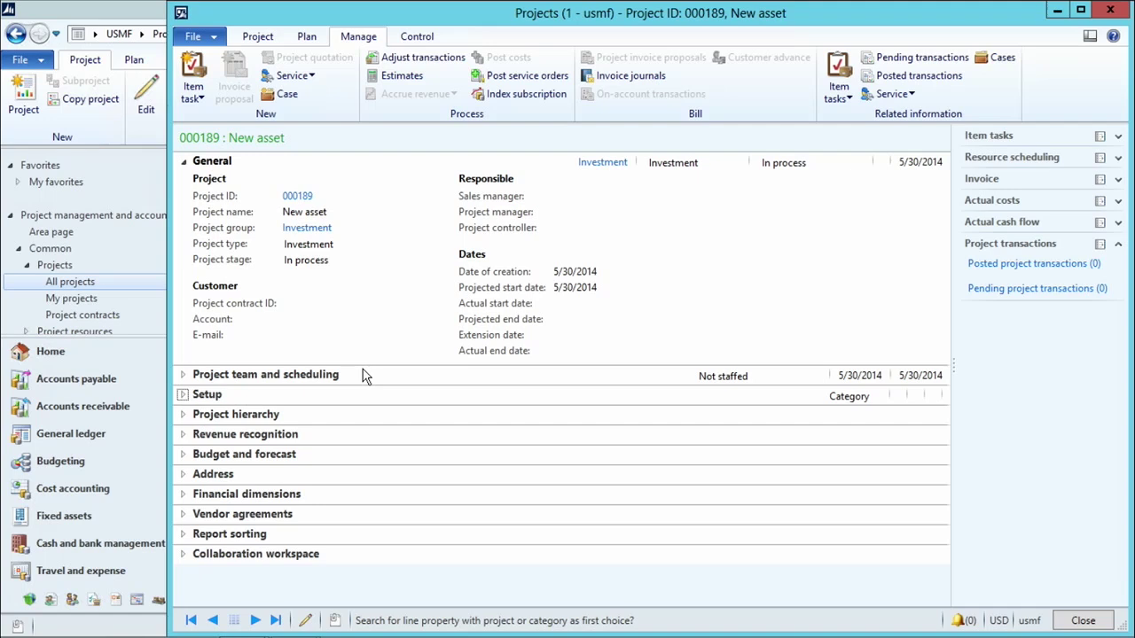
{"action": "left_click", "coordinate": [184, 435]}
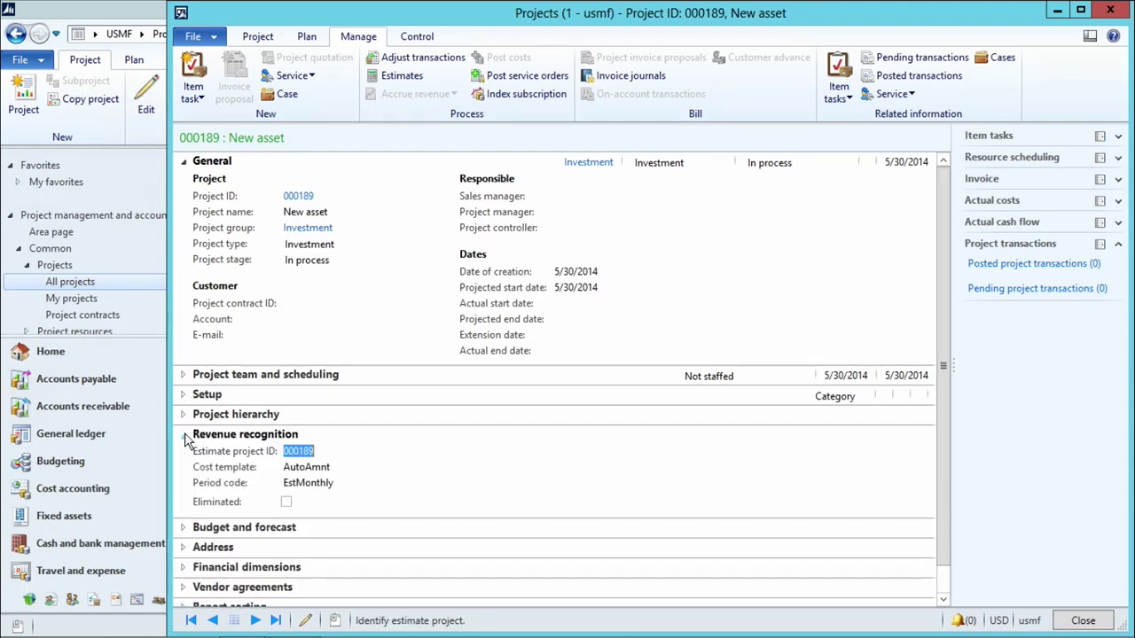
{"action": "left_click", "coordinate": [184, 434]}
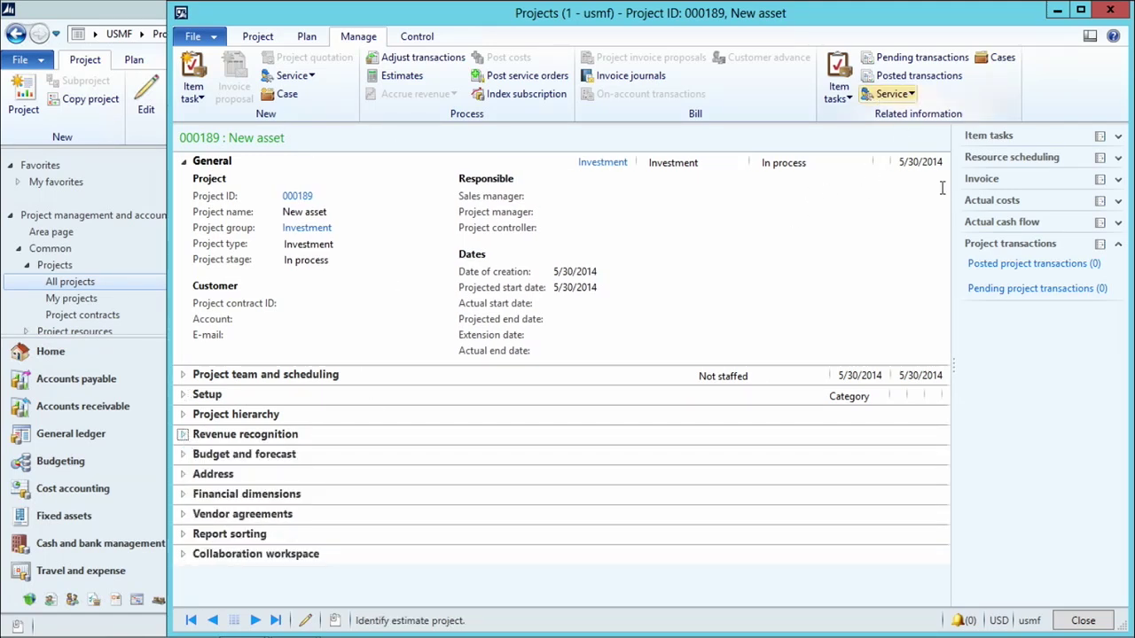
Step: Refresh the project record and turn off the notice about the changed refresh shortcut
{"action": "key", "text": "F5"}
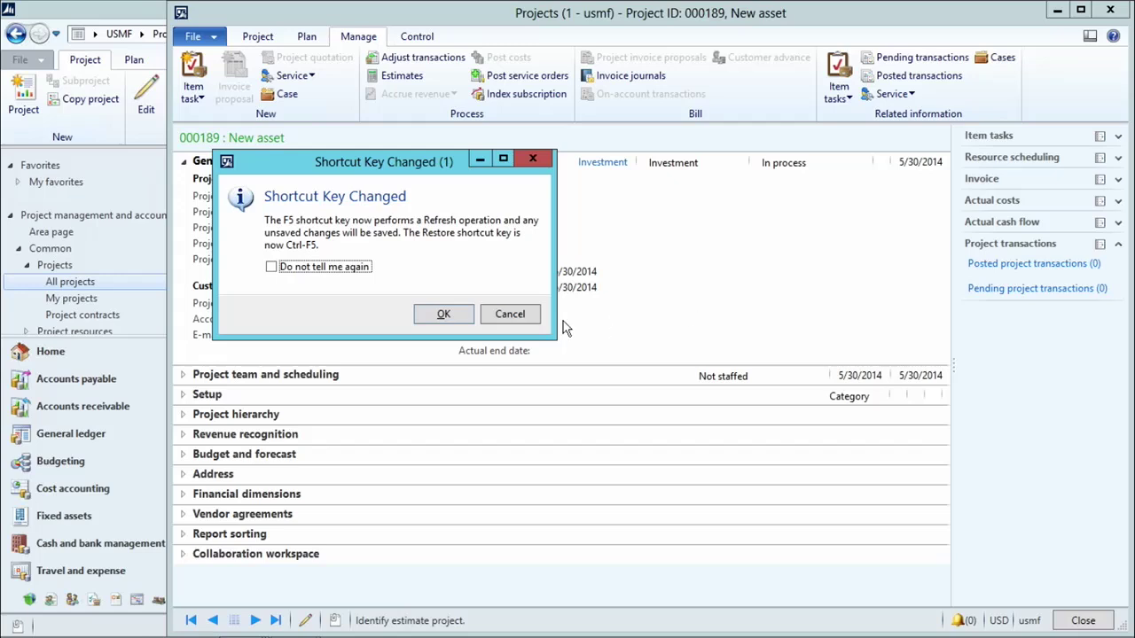
{"action": "left_click", "coordinate": [326, 268]}
{"action": "left_click", "coordinate": [437, 317]}
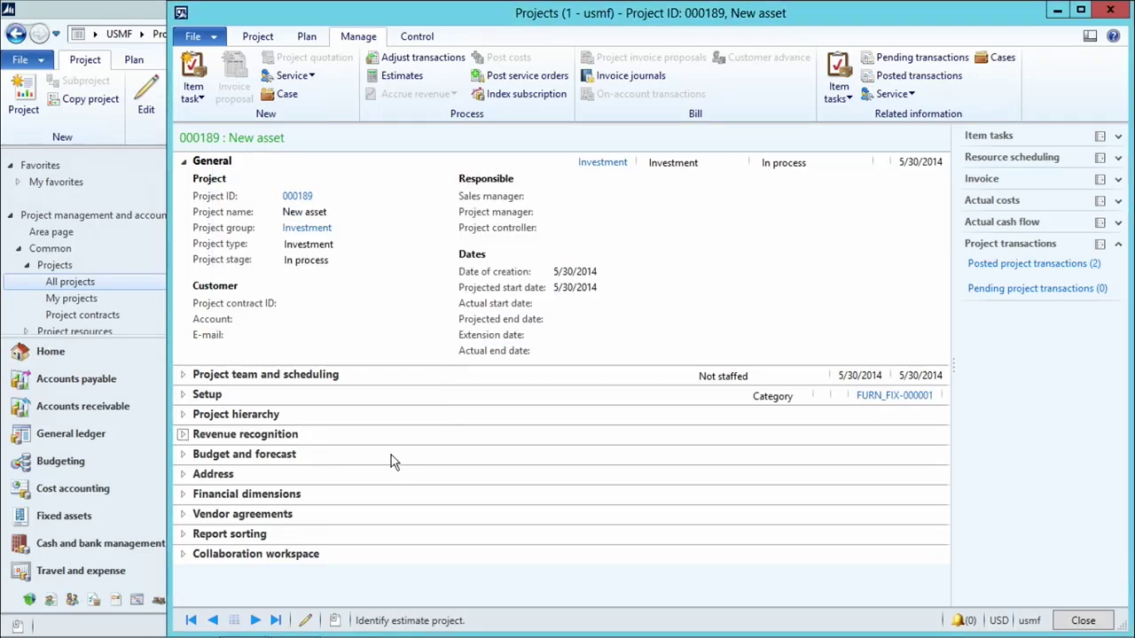
Step: Inspect the fixed asset number in the refreshed project's Setup details and collapse the section again
{"action": "left_click", "coordinate": [184, 399]}
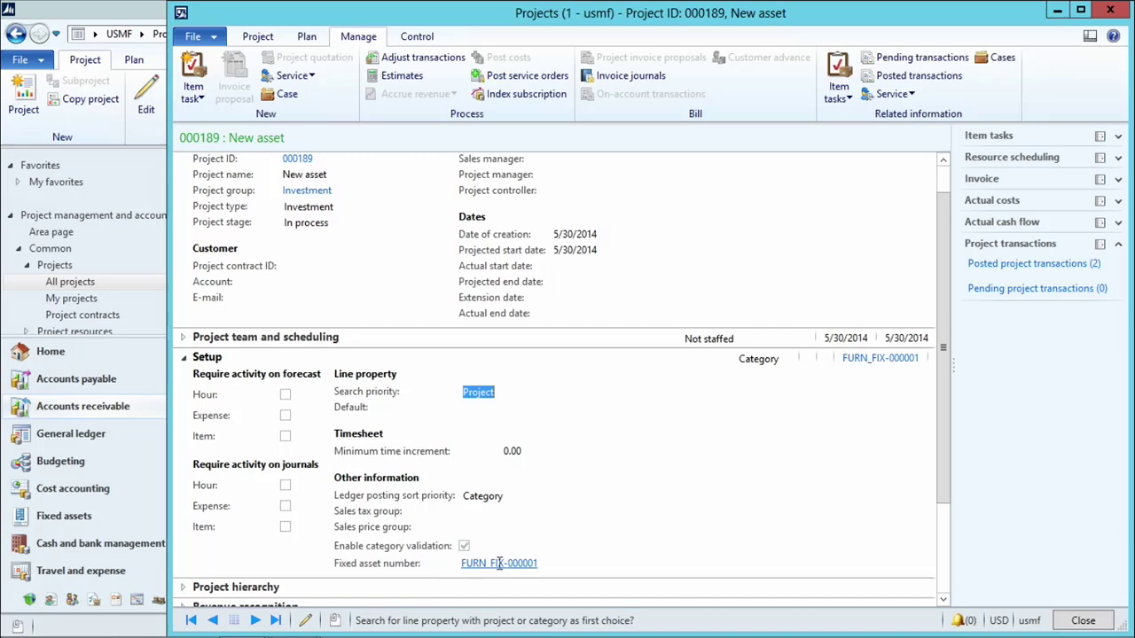
{"action": "mouse_move", "coordinate": [490, 567]}
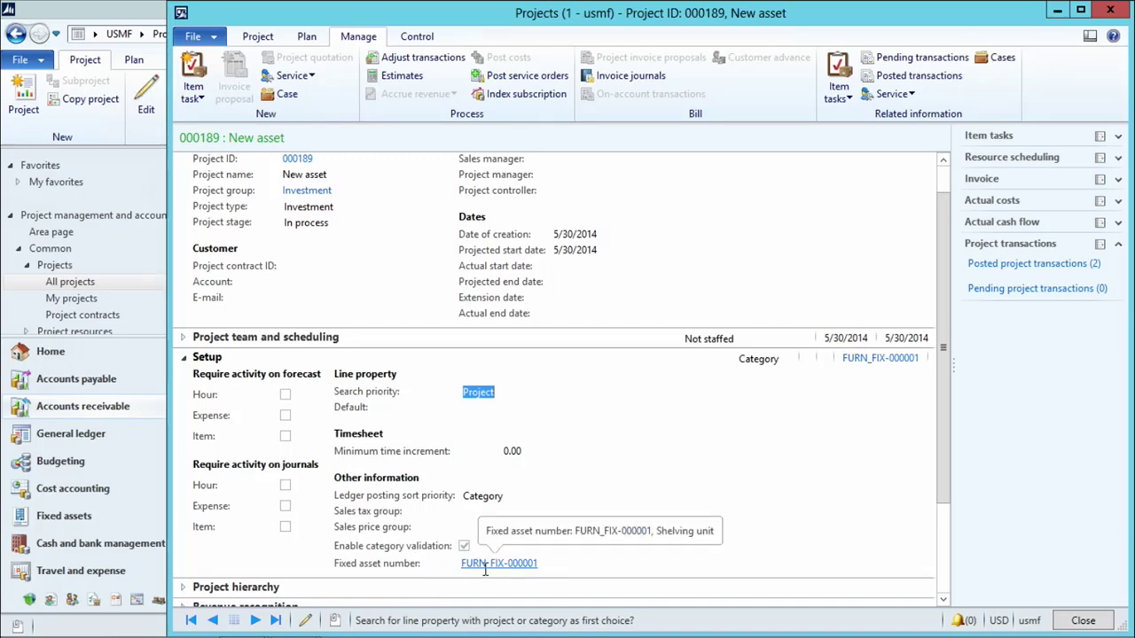
{"action": "left_click", "coordinate": [185, 359]}
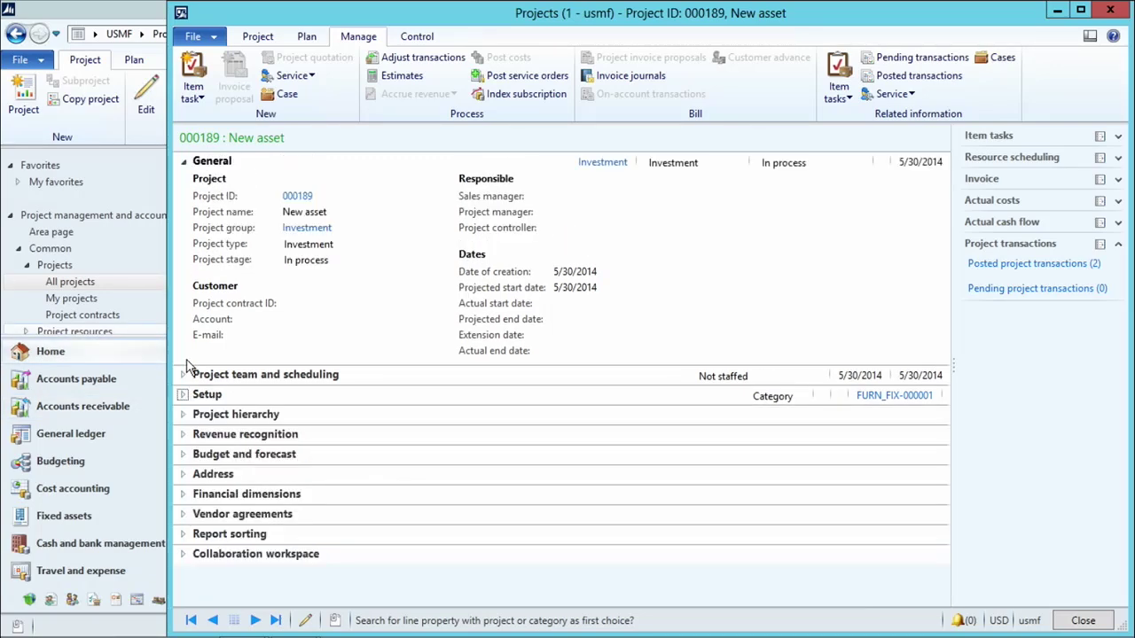